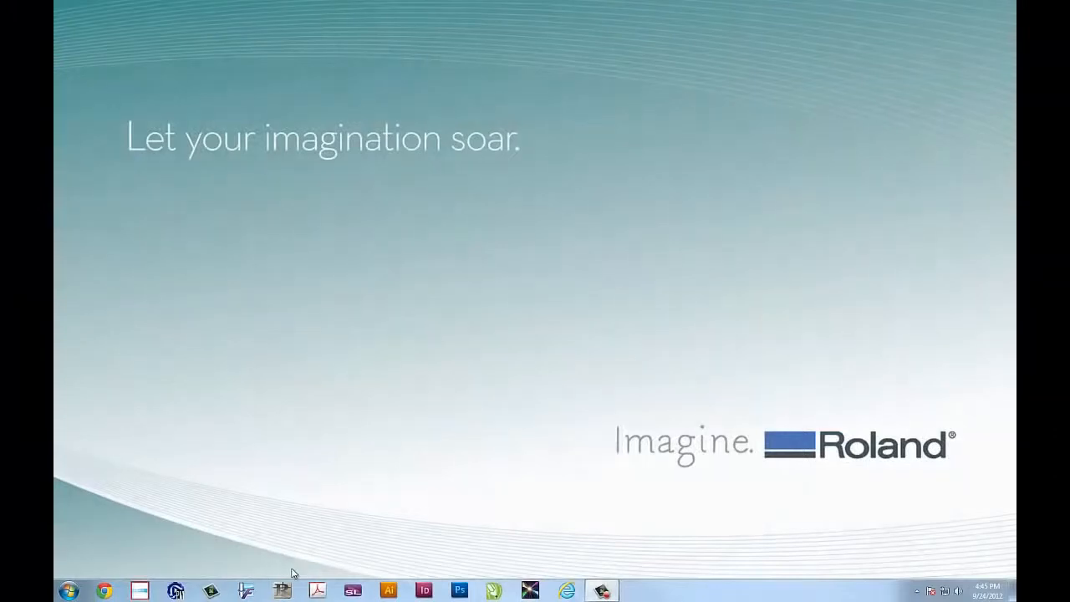
# Launch CutStudio and add the text "WEEKEND SALE" on the blank page.
pyautogui.click(282, 590)
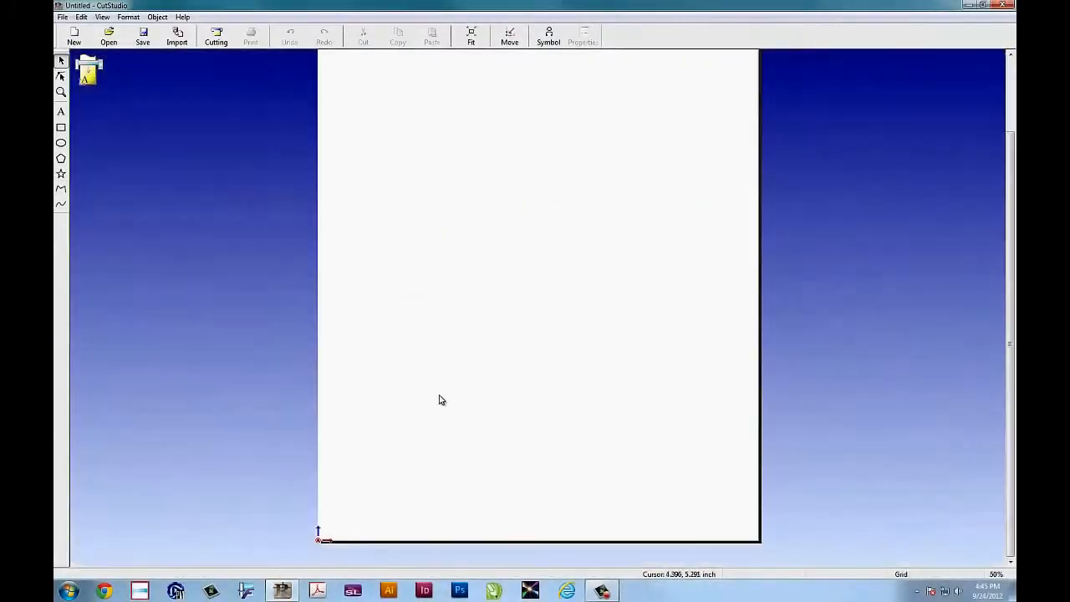
pyautogui.click(60, 111)
pyautogui.click(392, 332)
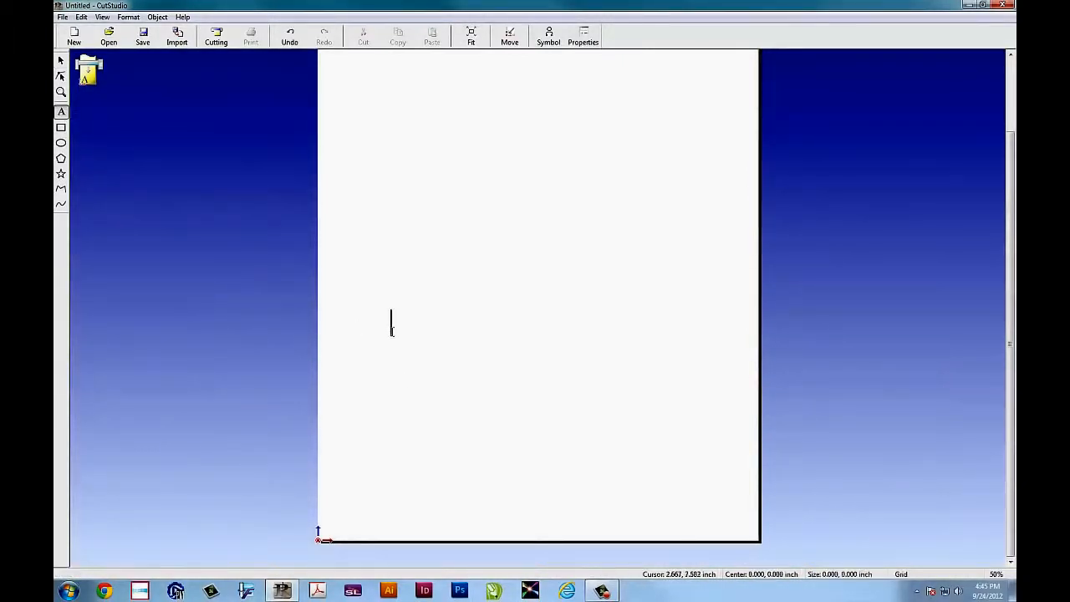
pyautogui.write('WEEKEND SALE')
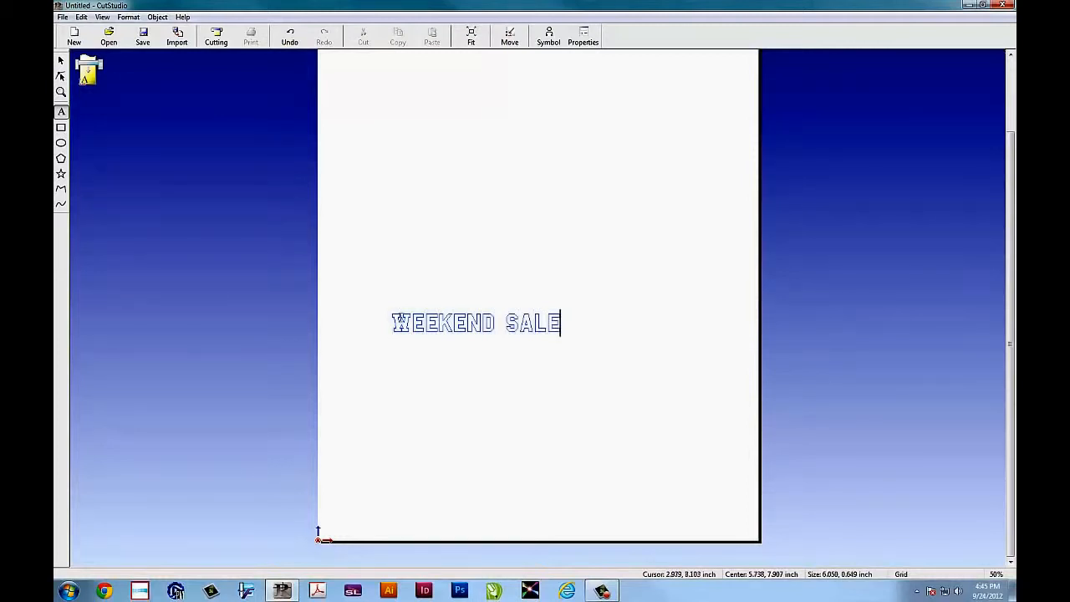
pyautogui.click(60, 60)
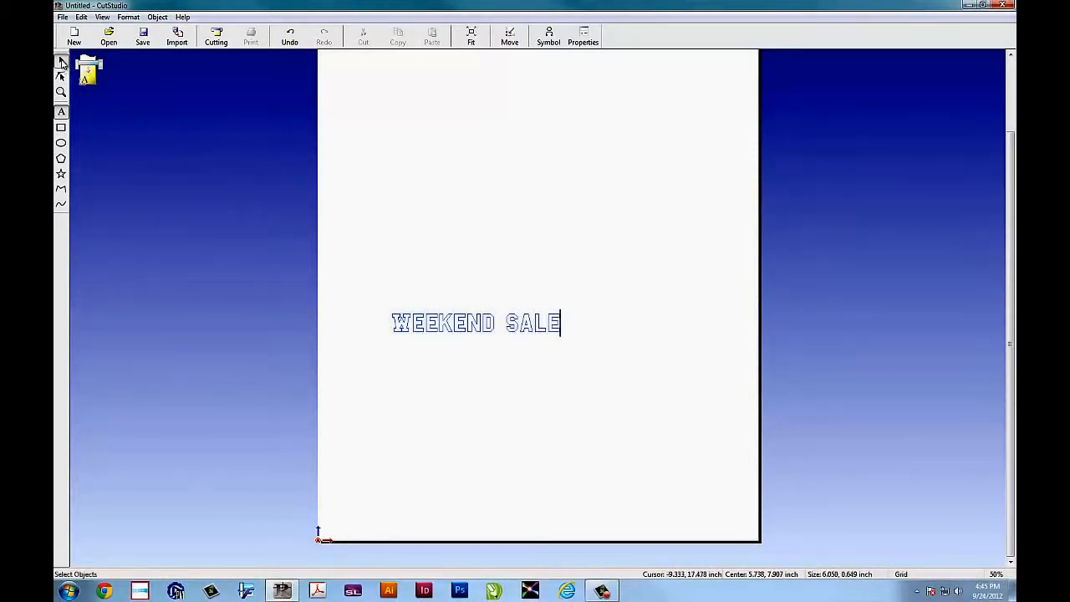
# Set the WEEKEND SALE text's height to 30 inches with Keep Aspect enabled.
pyautogui.rightClick(491, 323)
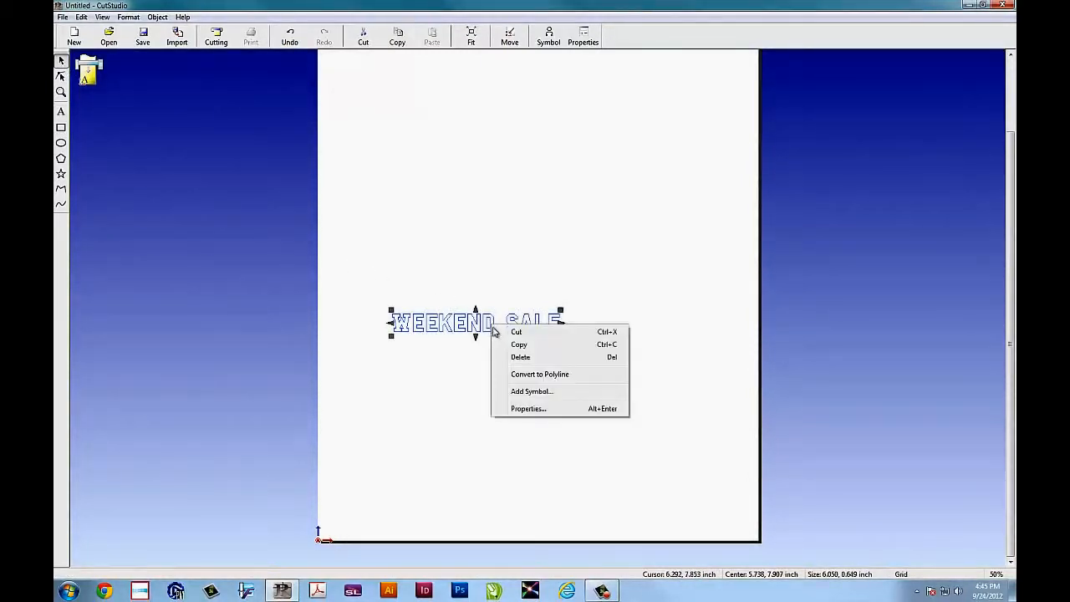
pyautogui.click(557, 410)
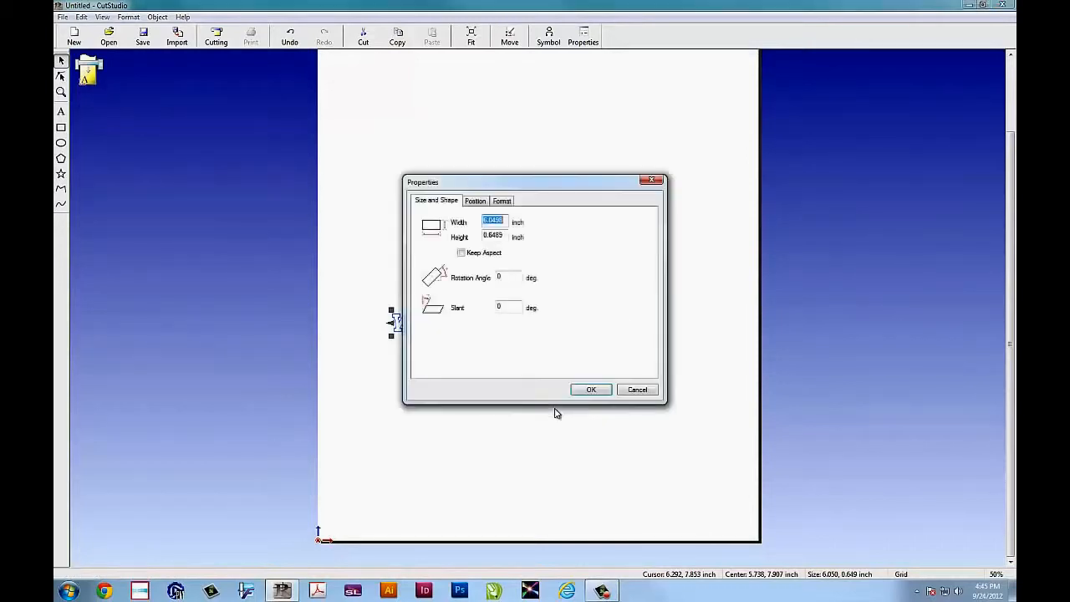
pyautogui.click(462, 253)
pyautogui.doubleClick(492, 236)
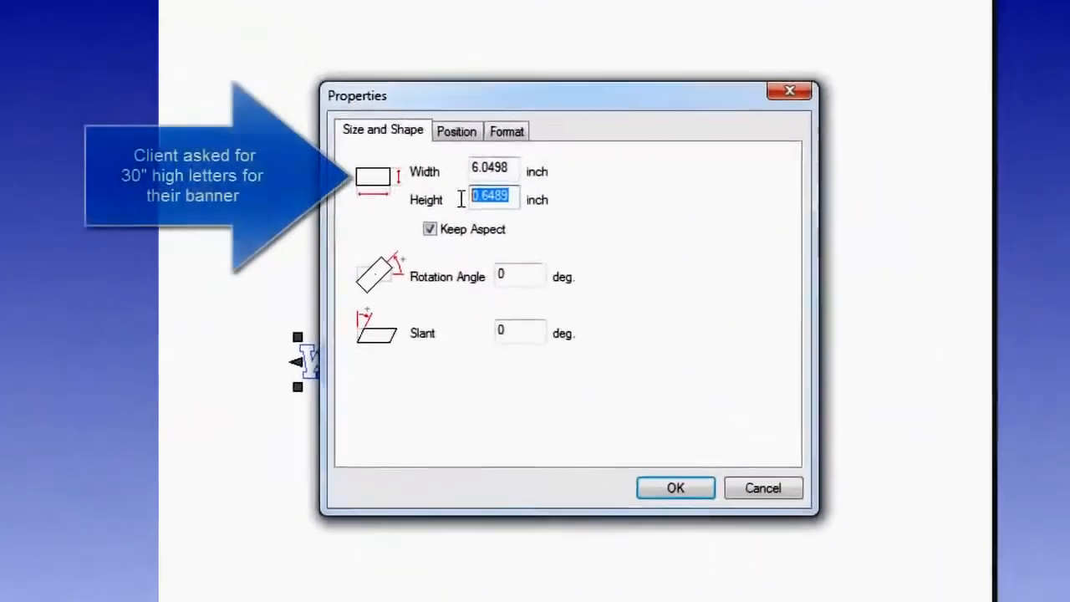
pyautogui.write('30')
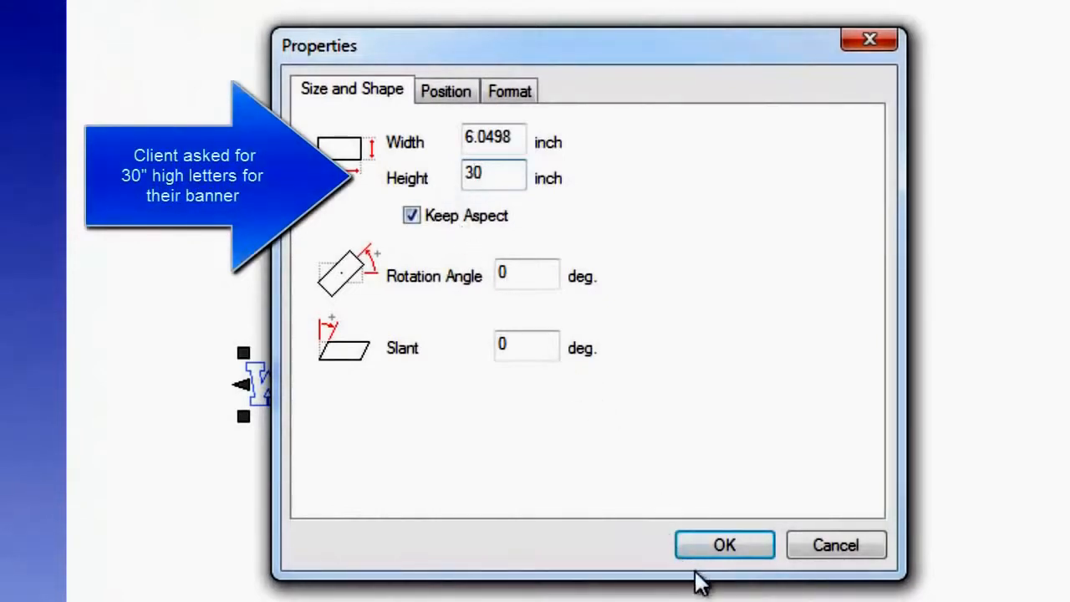
pyautogui.click(735, 542)
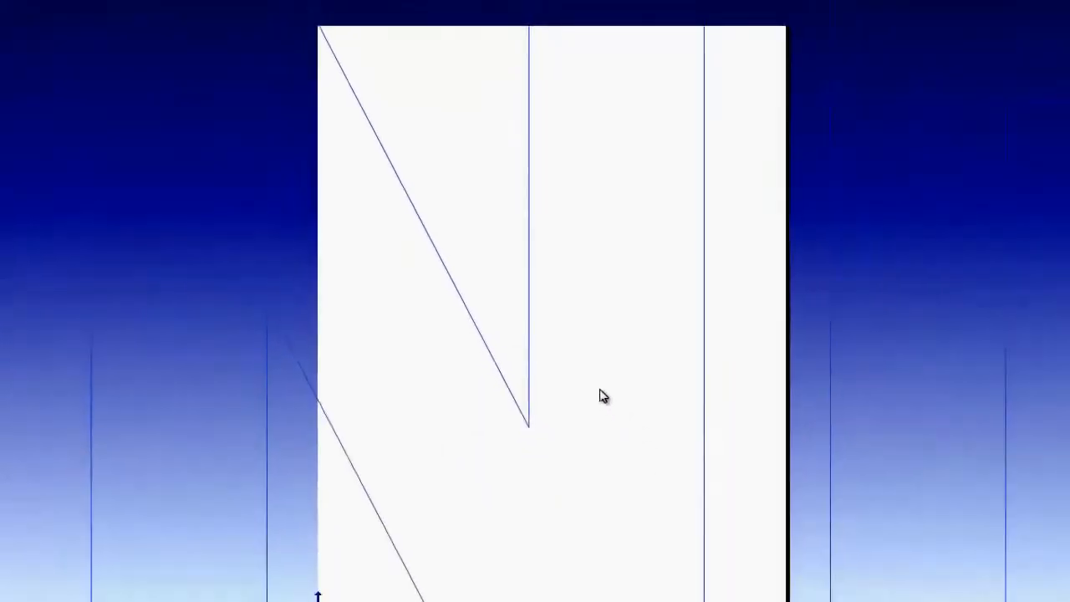
# Rotate the enlarged text 90 degrees and shift it slightly beside the page.
pyautogui.scroll(-5, 574, 367)
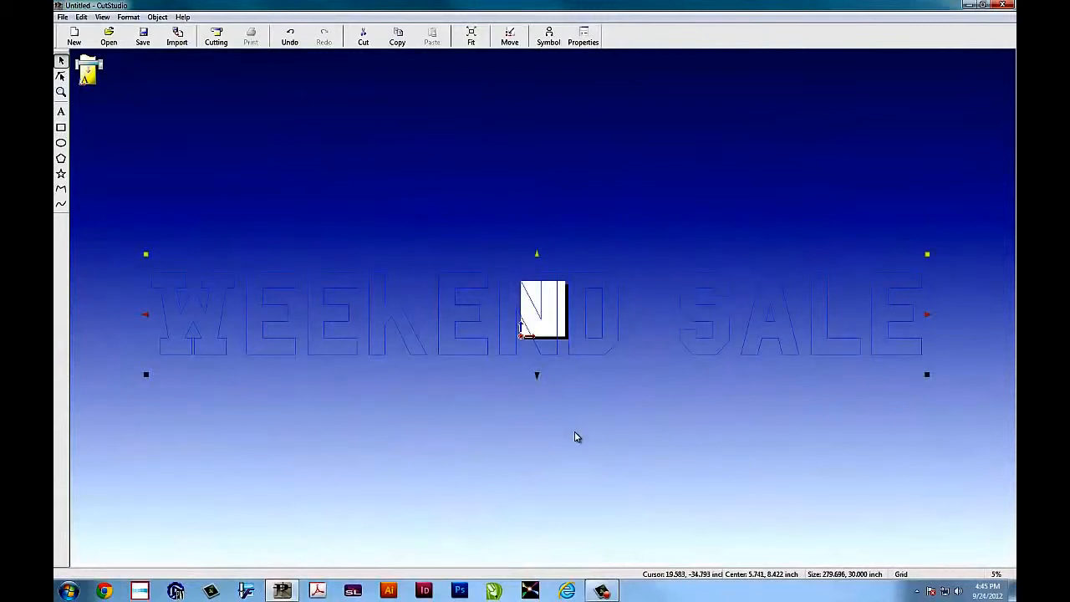
pyautogui.moveTo(569, 350); pyautogui.dragTo(571, 332)
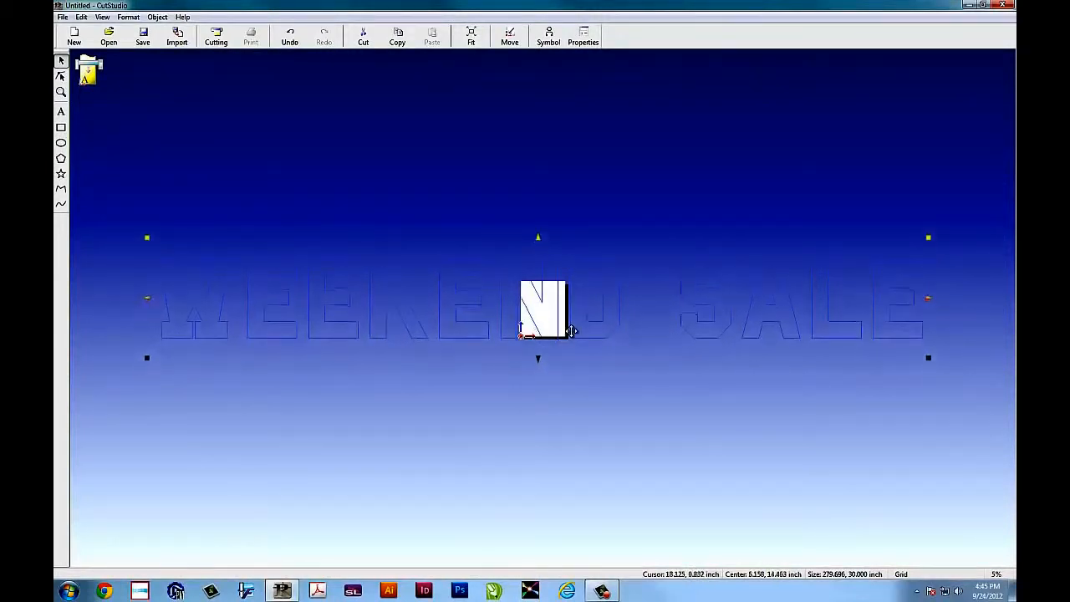
pyautogui.click(585, 39)
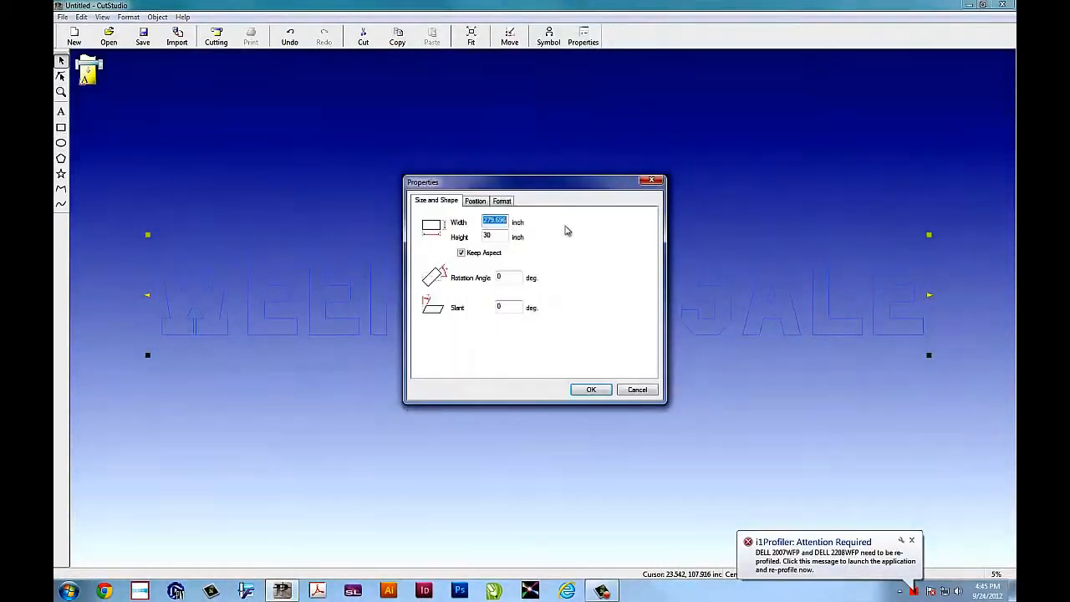
pyautogui.click(519, 282)
pyautogui.write('90')
pyautogui.press('Return')
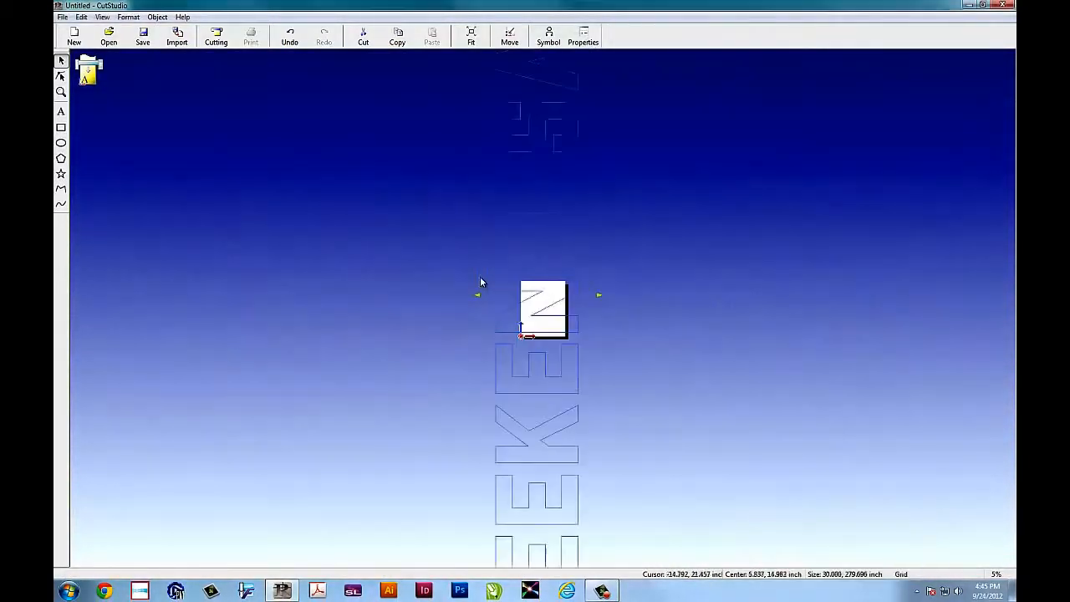
pyautogui.scroll(-2, 532, 287)
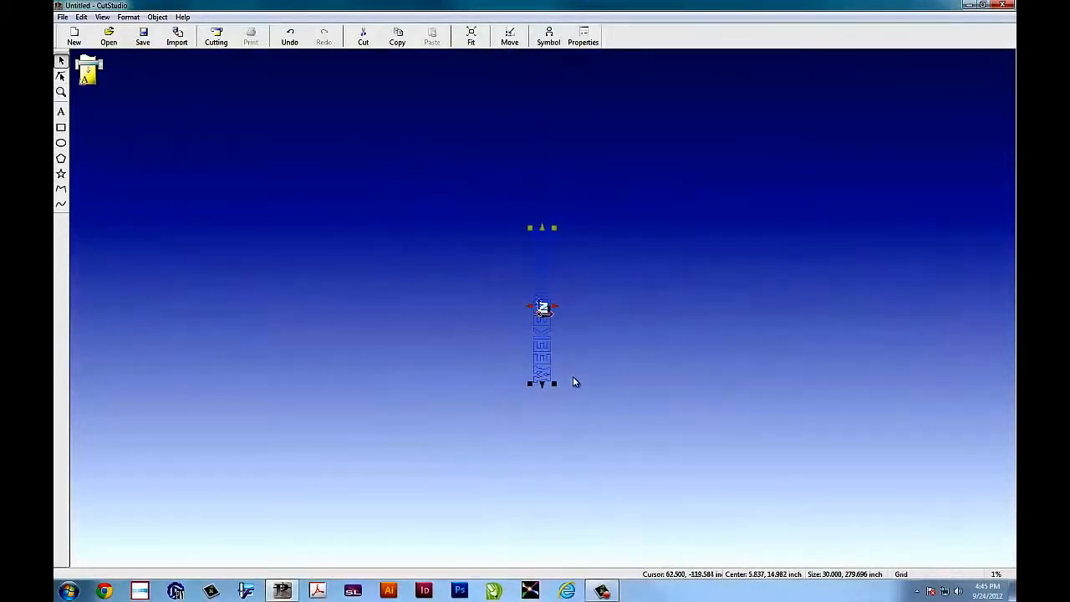
pyautogui.scroll(1, 564, 356)
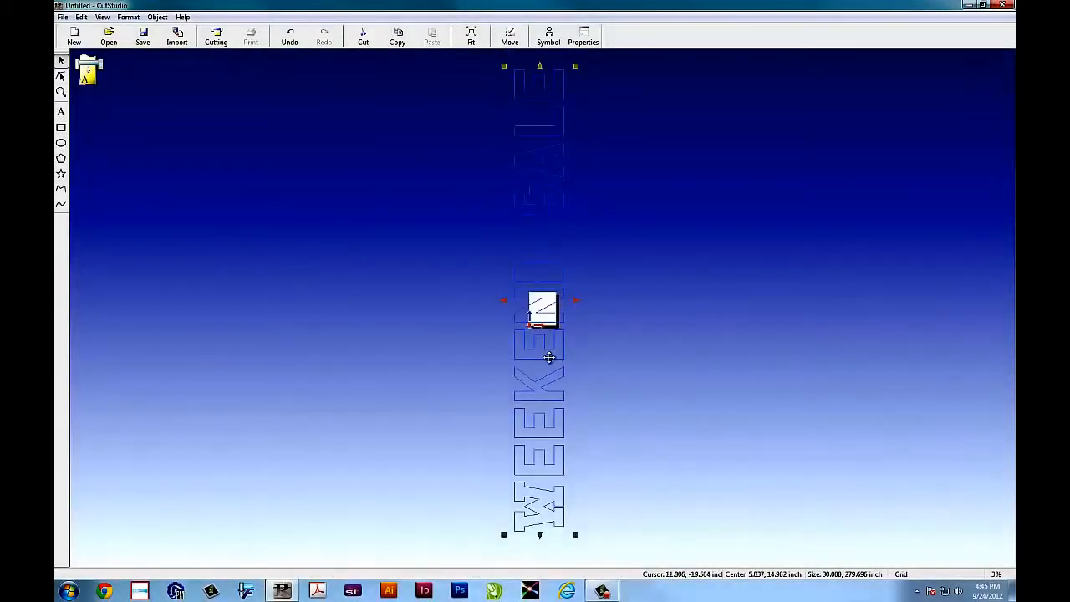
pyautogui.moveTo(549, 356); pyautogui.dragTo(584, 370)
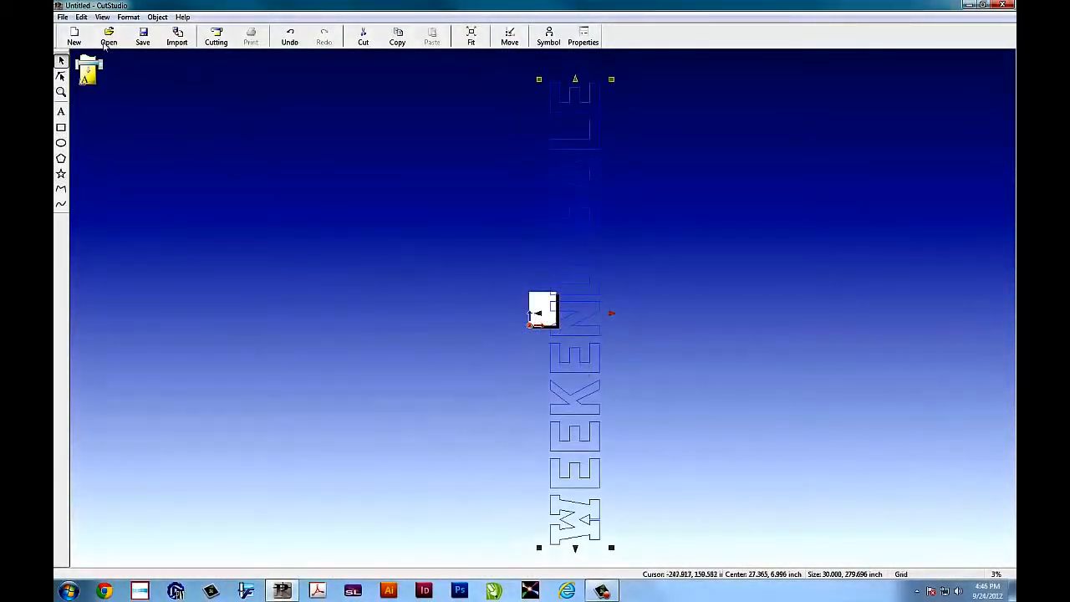
# Set the Roland GX-24 cutting area to 22.99 inches wide and 120 inches long.
pyautogui.click(62, 16)
pyautogui.click(125, 141)
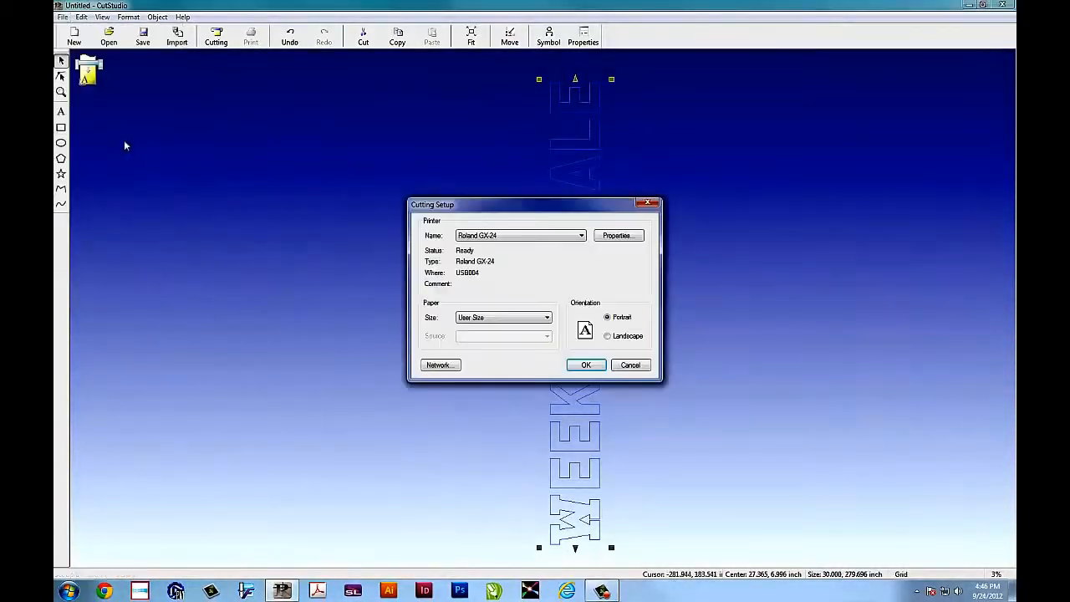
pyautogui.click(609, 239)
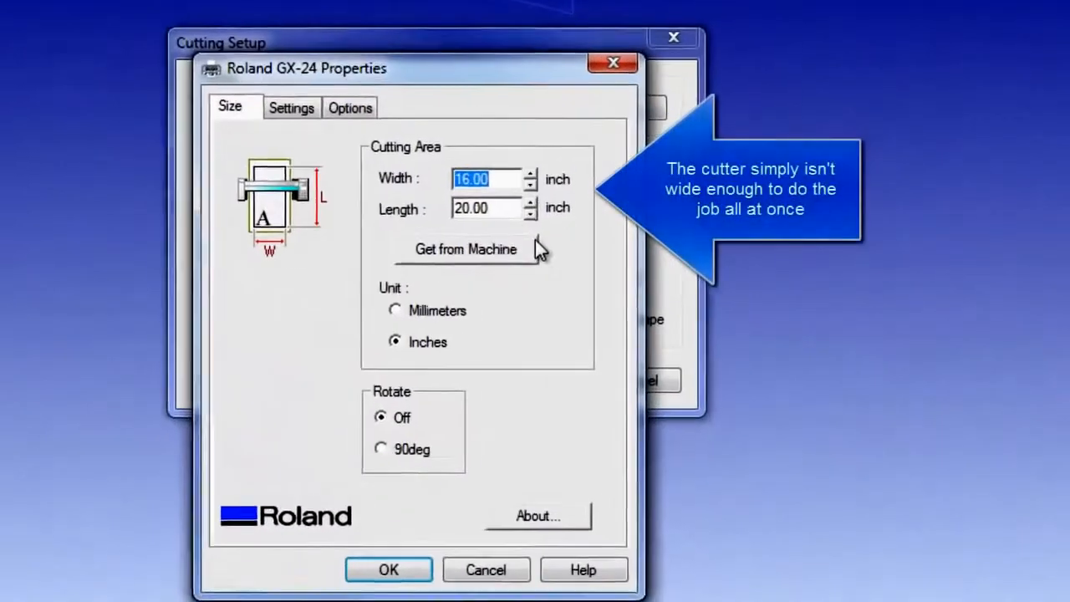
pyautogui.moveTo(528, 166); pyautogui.dragTo(527, 167)
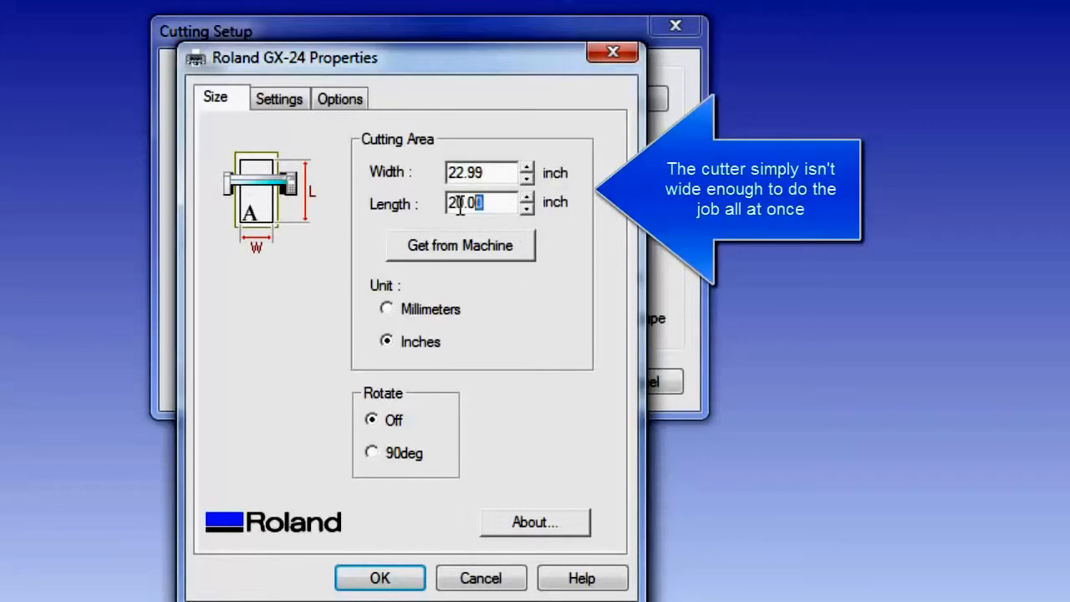
pyautogui.moveTo(479, 202); pyautogui.dragTo(424, 205)
pyautogui.write('120')
pyautogui.click(372, 578)
pyautogui.click(542, 380)
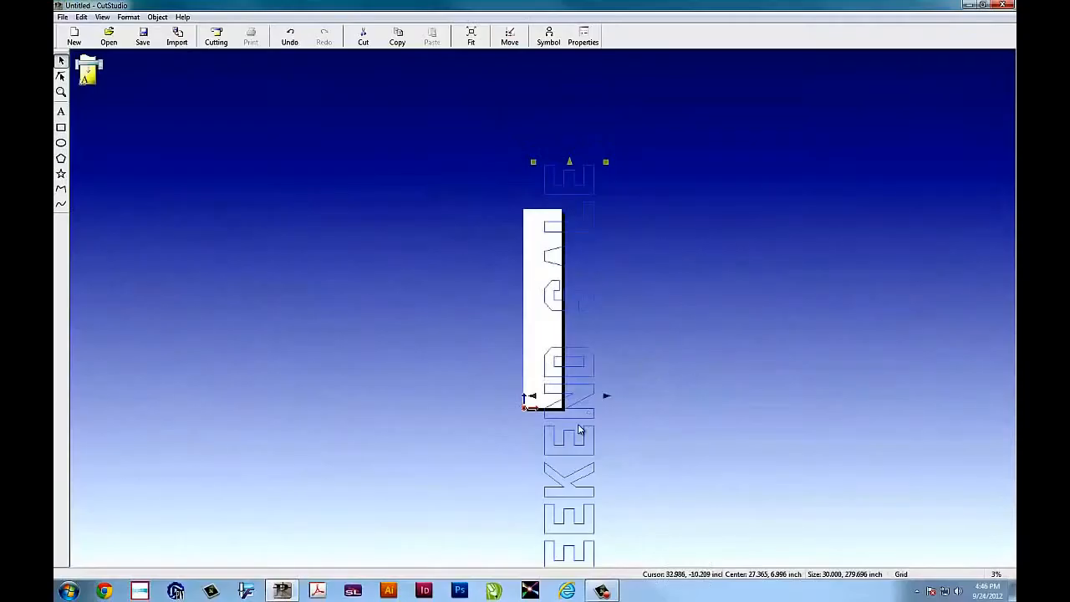
# Move the text so it starts at the page's lower end, and lengthen the cutting area to fit the whole lettering.
pyautogui.moveTo(579, 429); pyautogui.dragTo(561, 203)
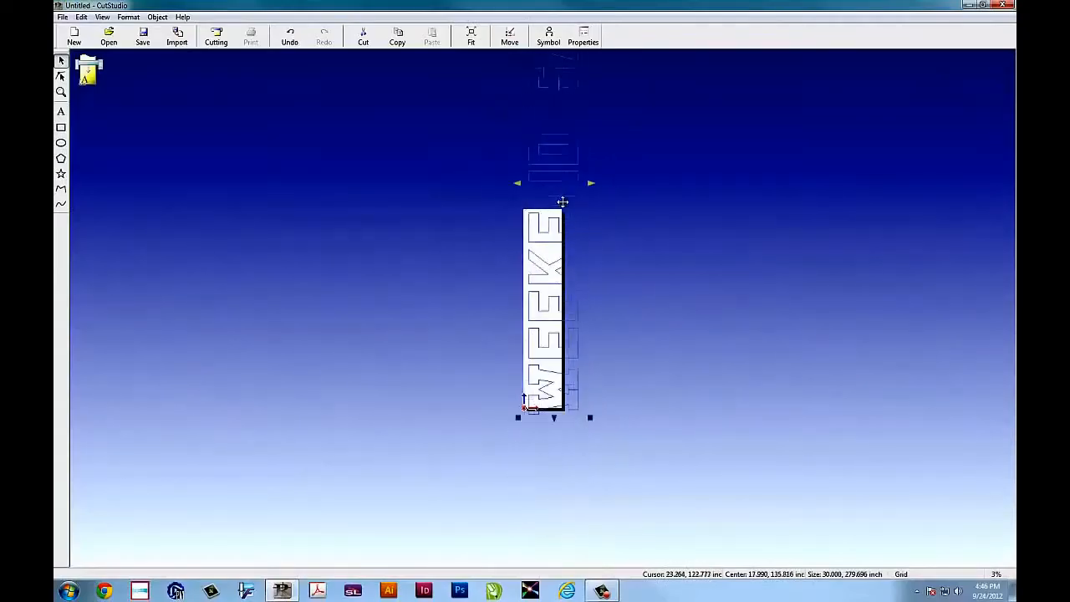
pyautogui.scroll(-2, 562, 197)
pyautogui.click(62, 17)
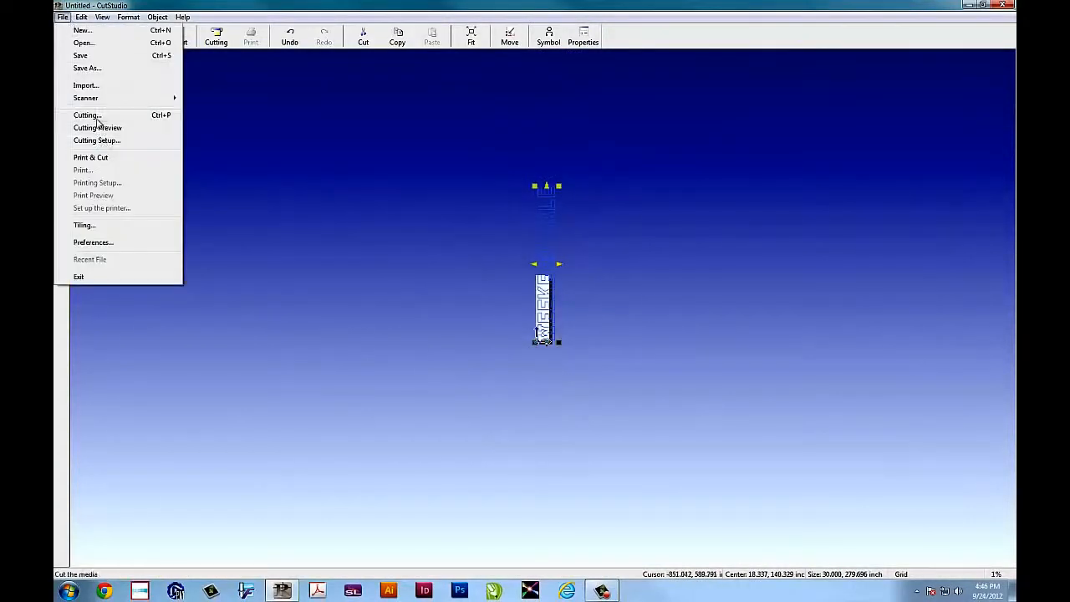
pyautogui.click(96, 140)
pyautogui.click(625, 239)
pyautogui.moveTo(557, 283); pyautogui.dragTo(522, 287)
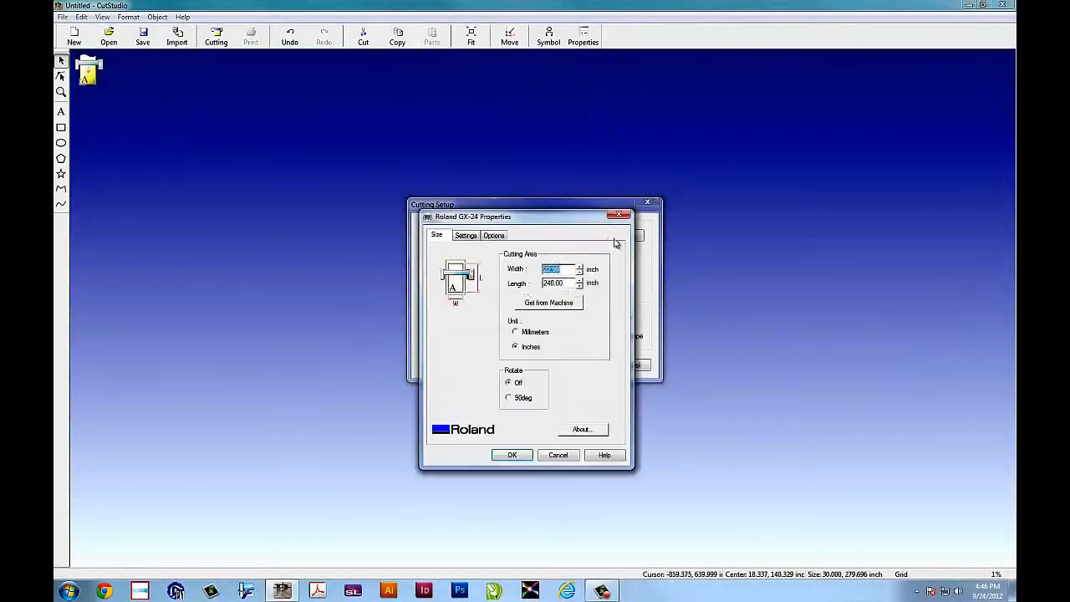
pyautogui.press('Return')
pyautogui.click(586, 364)
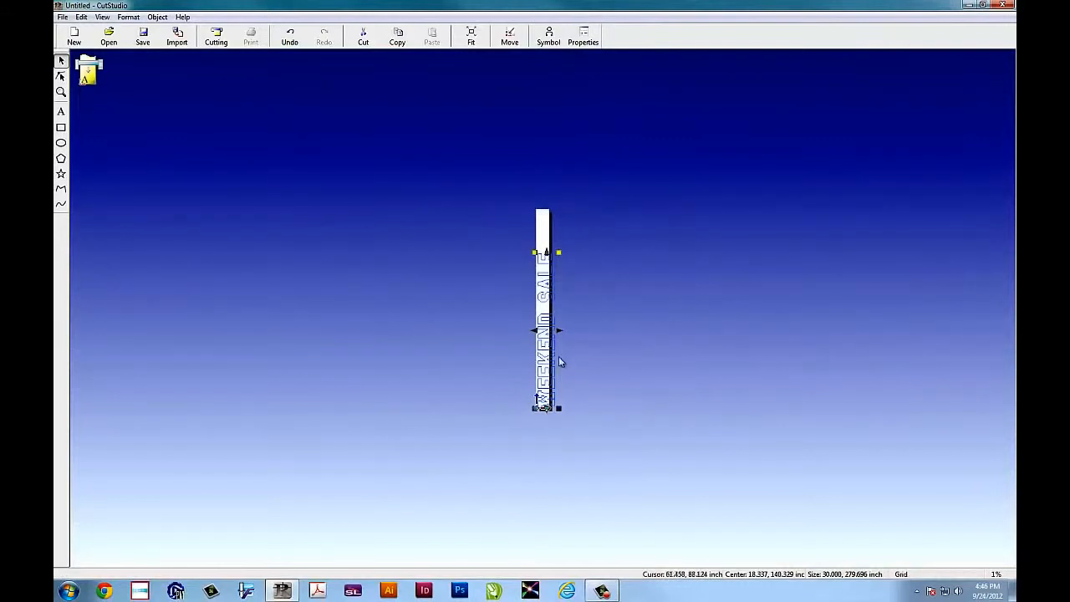
# Move the text flush to the page origin.
pyautogui.scroll(2, 558, 356)
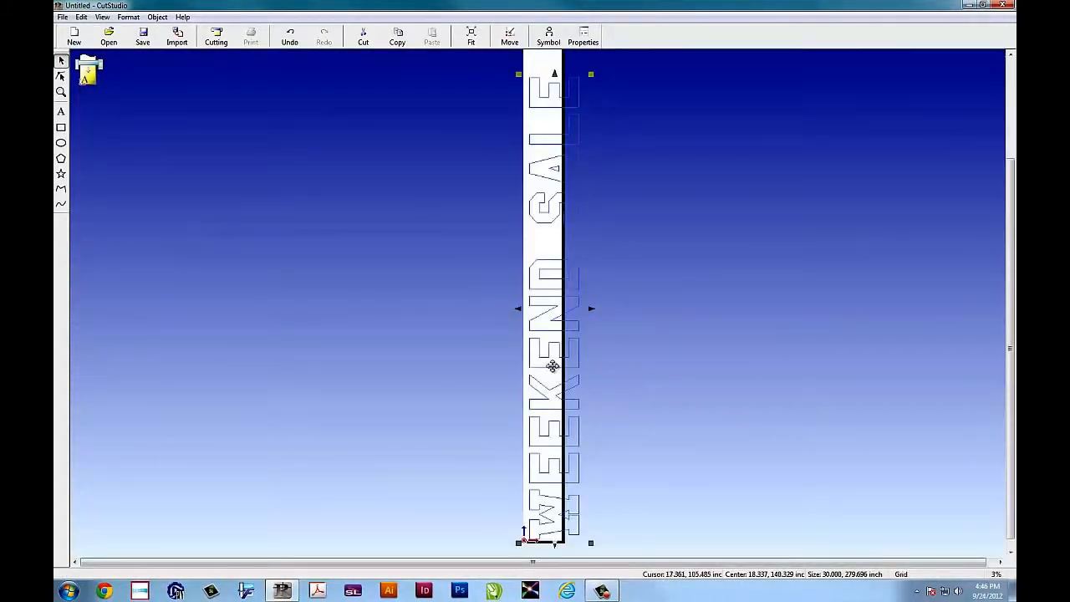
pyautogui.moveTo(553, 366); pyautogui.dragTo(549, 358)
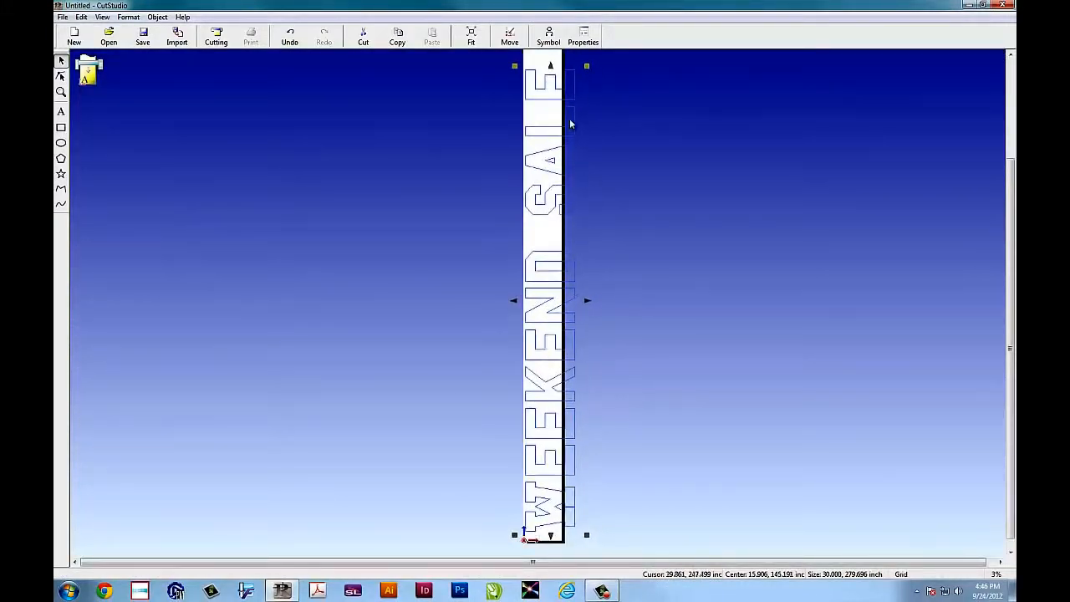
pyautogui.click(508, 39)
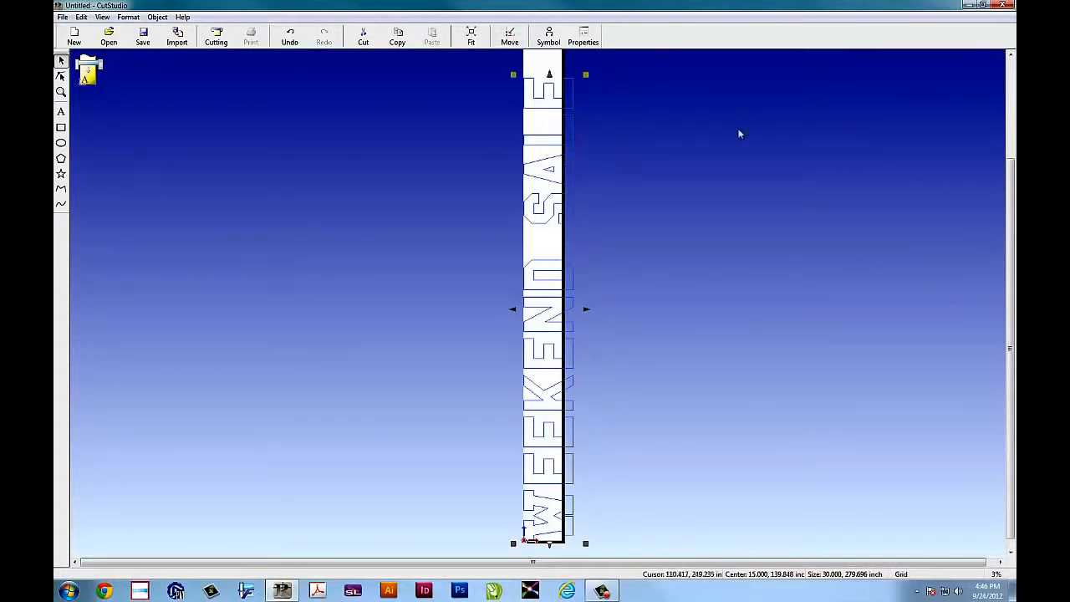
# Turn on tiled output with 2 horizontal and 6 vertical tiles.
pyautogui.moveTo(1008, 180)
pyautogui.mouseDown()
pyautogui.moveTo(1009, 81)
pyautogui.moveTo(1011, 183)
pyautogui.mouseUp()
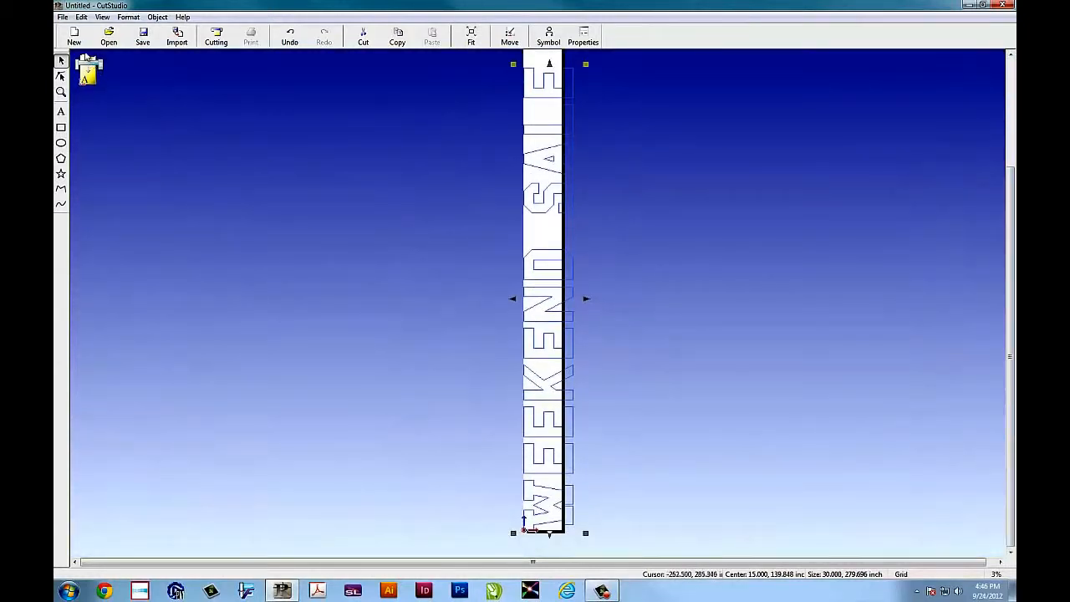
pyautogui.click(63, 18)
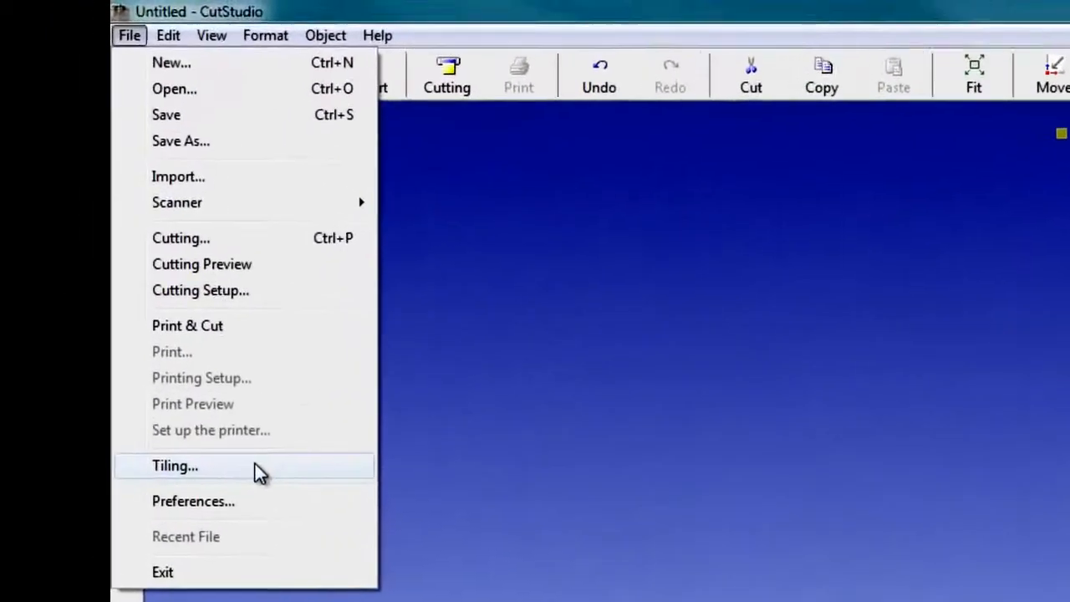
pyautogui.click(83, 224)
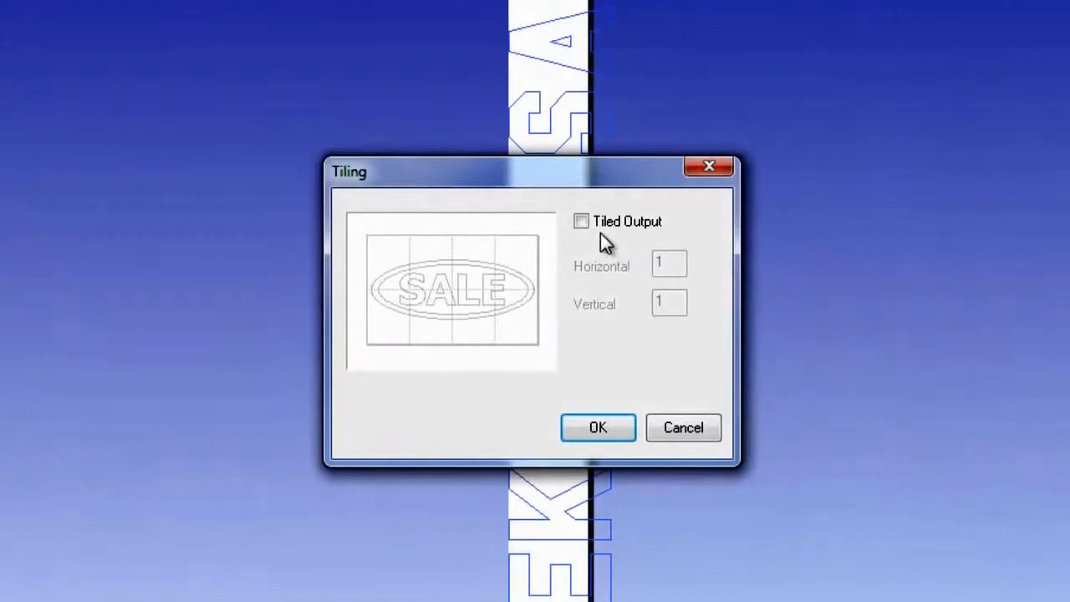
pyautogui.click(581, 221)
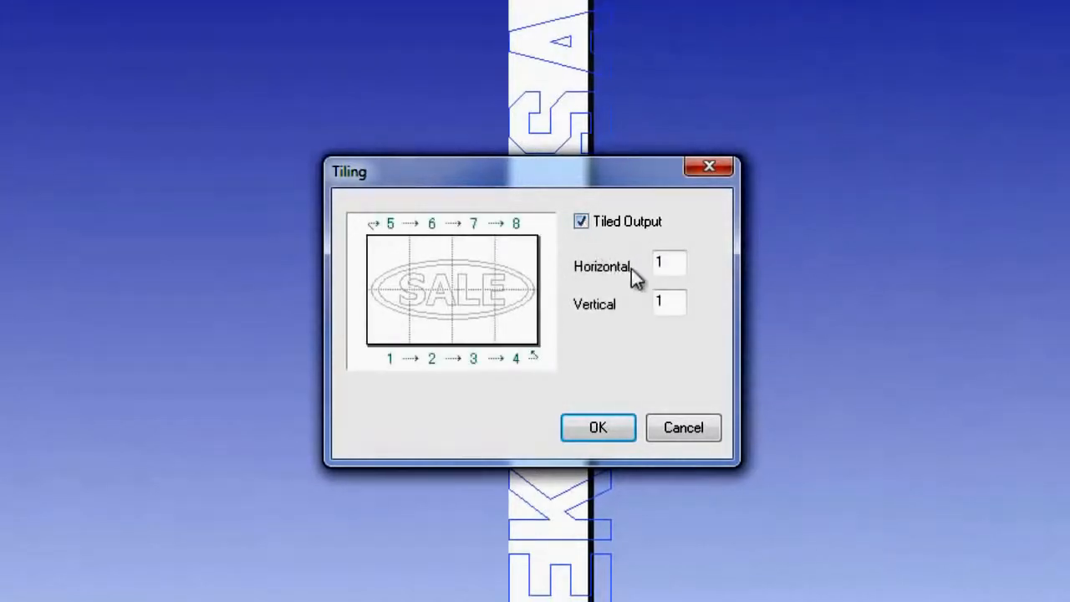
pyautogui.moveTo(679, 262); pyautogui.dragTo(638, 257)
pyautogui.write('2')
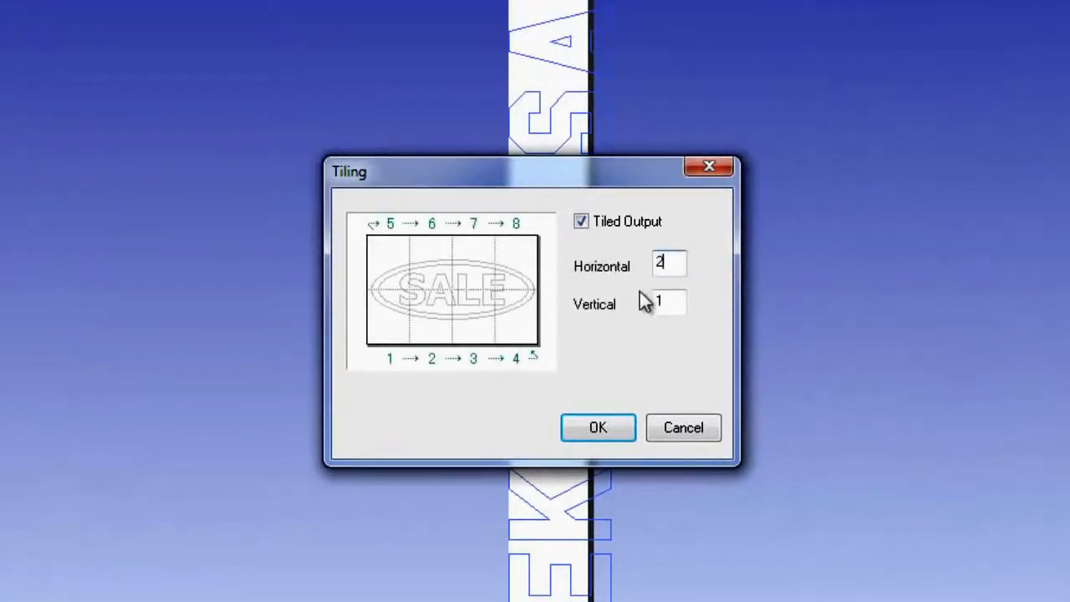
pyautogui.moveTo(674, 304); pyautogui.dragTo(639, 310)
pyautogui.write('6')
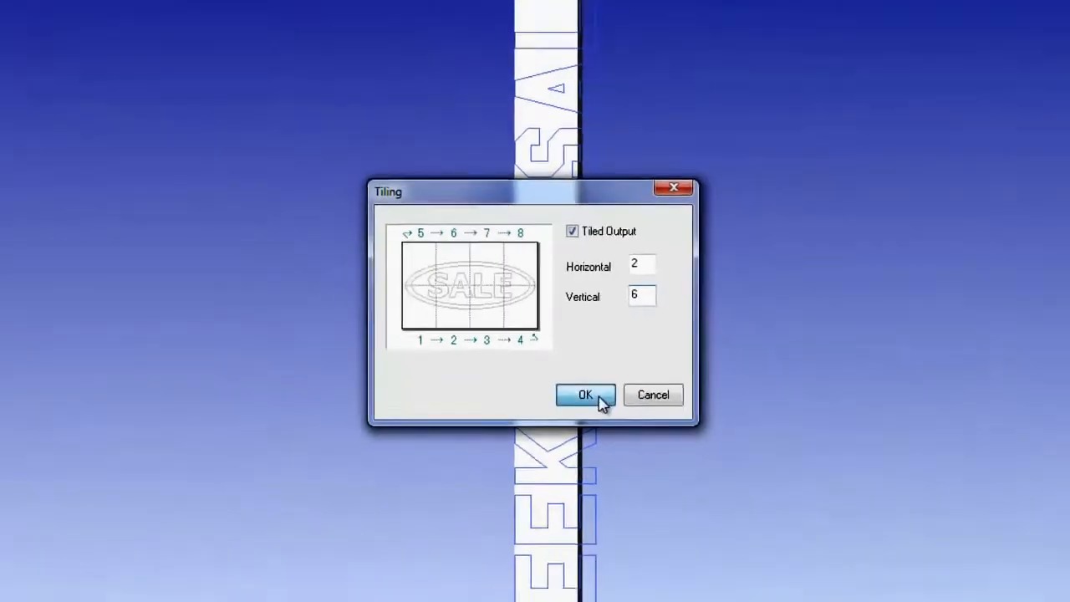
pyautogui.click(623, 430)
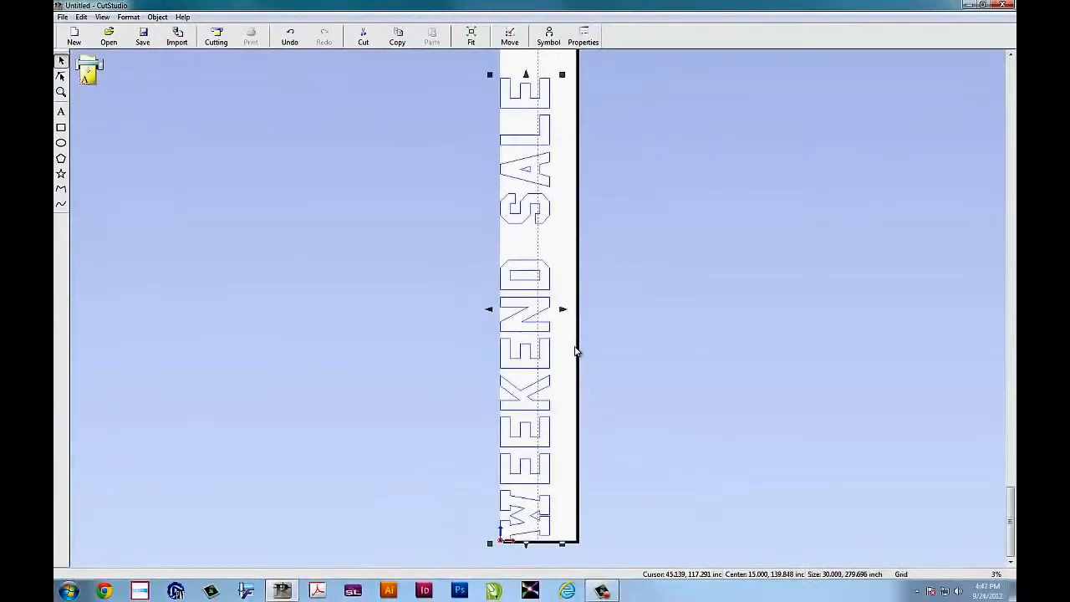
# Set the Roland GX-24 cutting area to 15 inches wide and 60 inches long as the tile size.
pyautogui.click(62, 18)
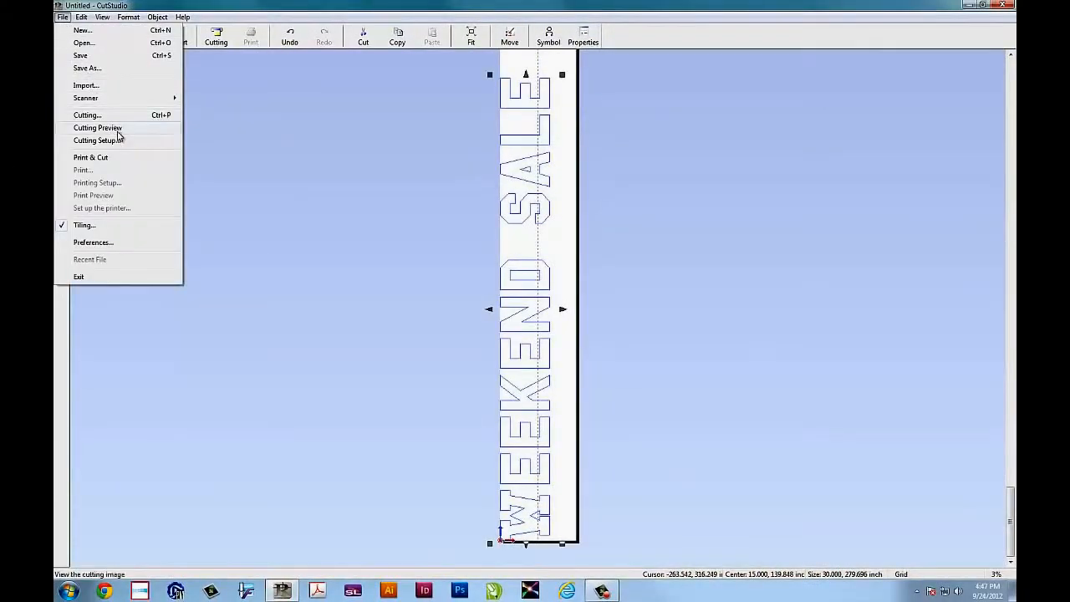
pyautogui.click(121, 140)
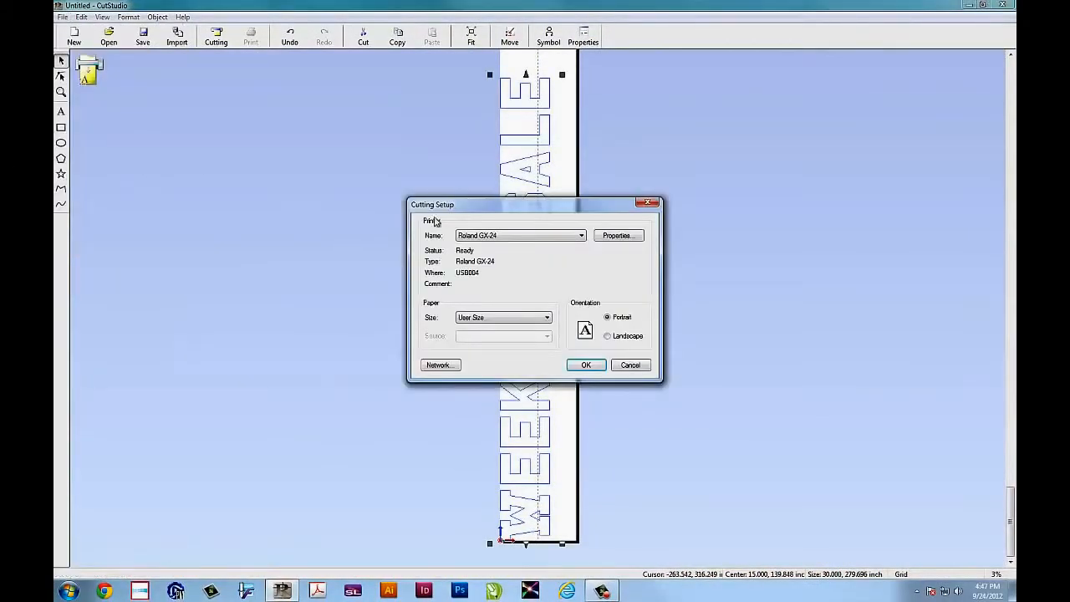
pyautogui.click(616, 236)
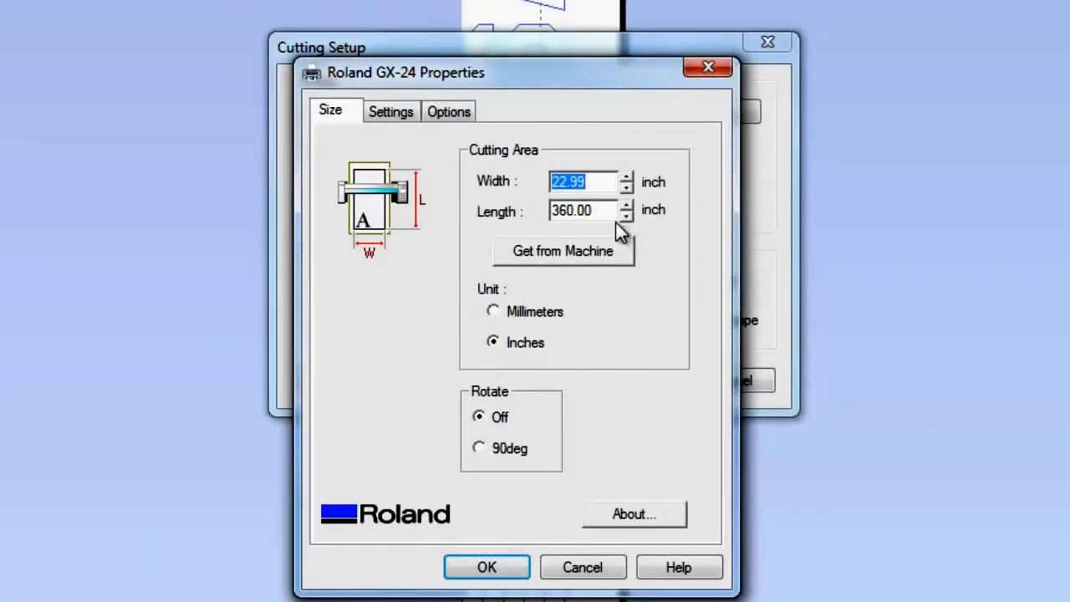
pyautogui.moveTo(610, 211); pyautogui.dragTo(484, 213)
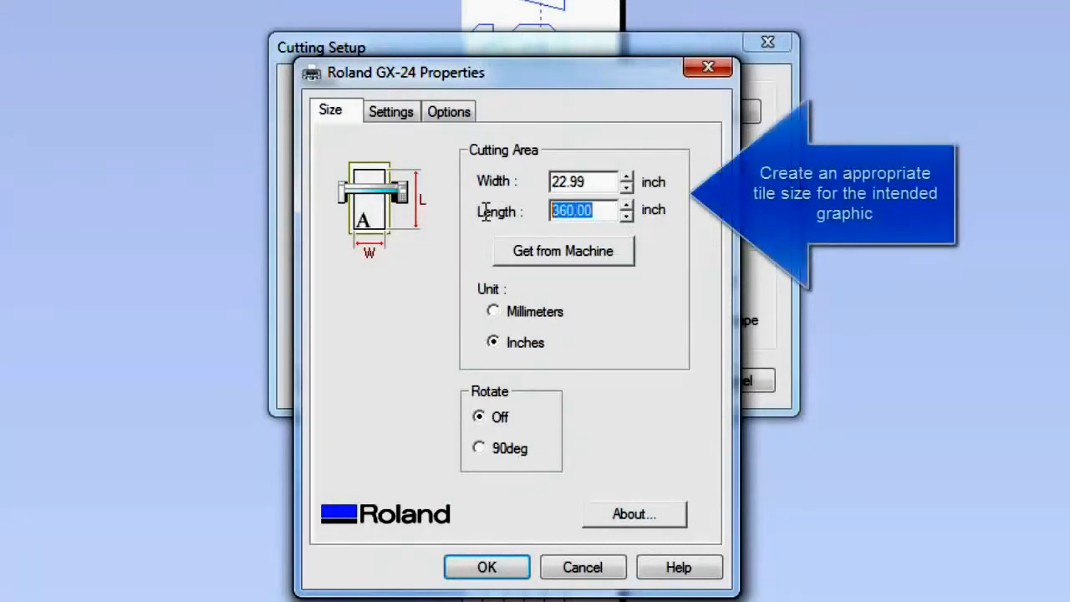
pyautogui.write('60')
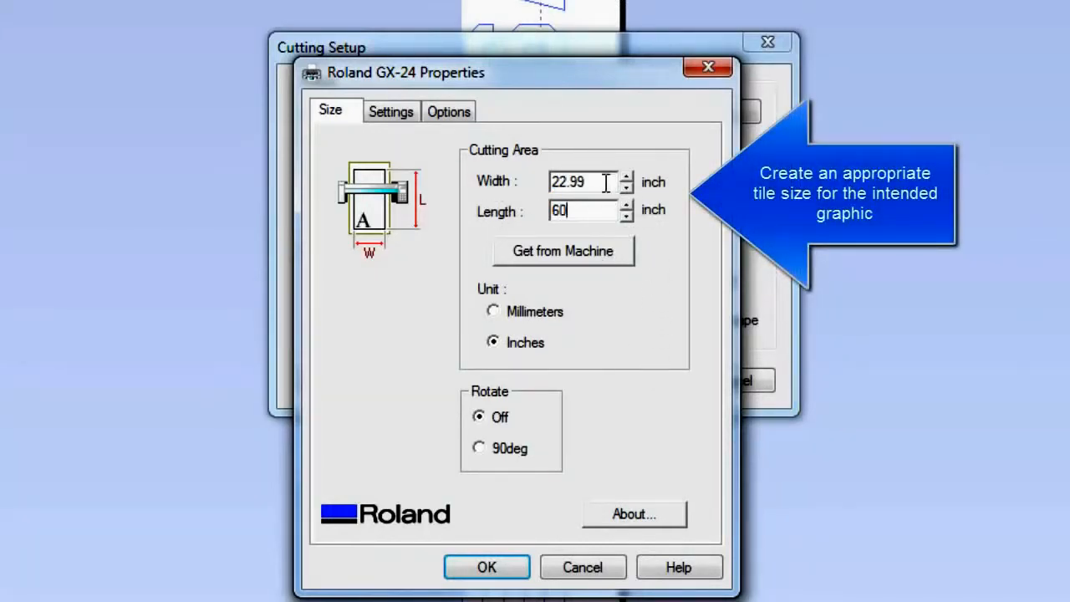
pyautogui.moveTo(606, 182); pyautogui.dragTo(528, 181)
pyautogui.write('15')
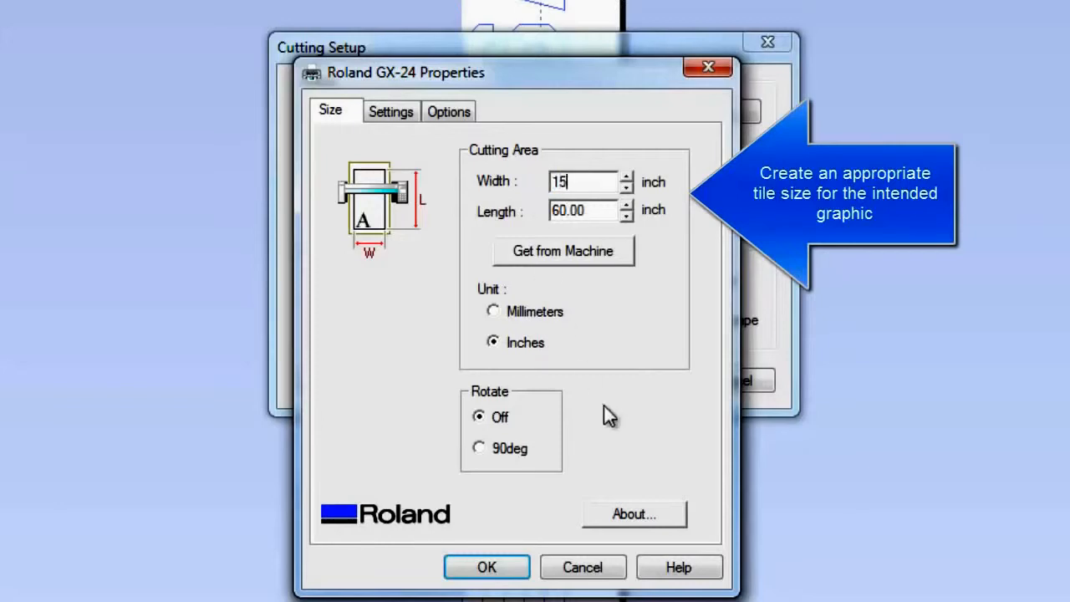
pyautogui.click(489, 569)
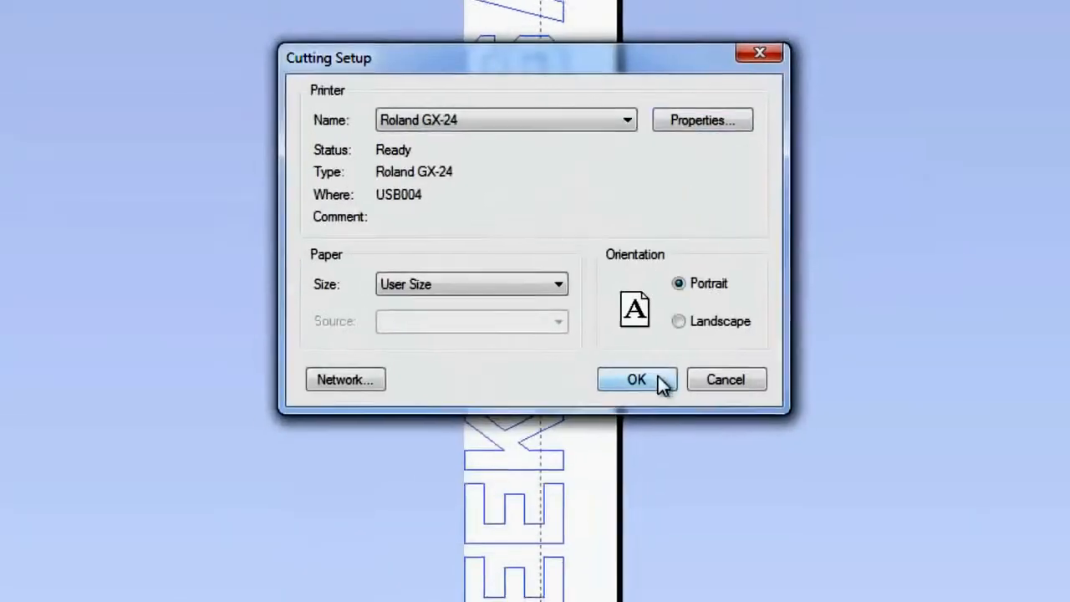
pyautogui.click(658, 378)
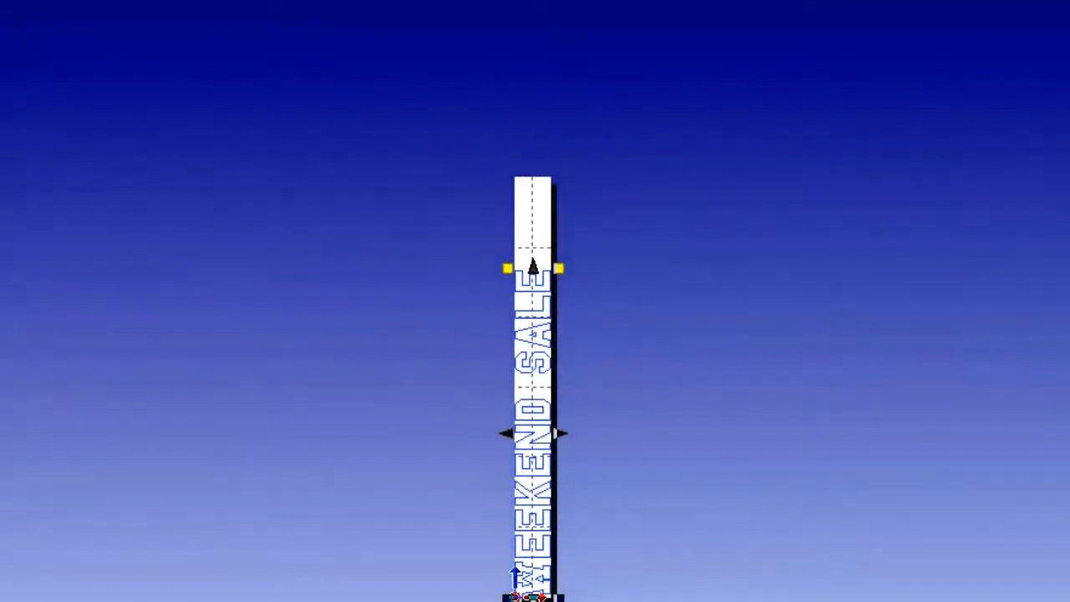
# Change the tiled output to 5 vertical tiles.
pyautogui.click(520, 2)
pyautogui.moveTo(549, 214); pyautogui.dragTo(832, 191)
pyautogui.moveTo(960, 312); pyautogui.dragTo(916, 311)
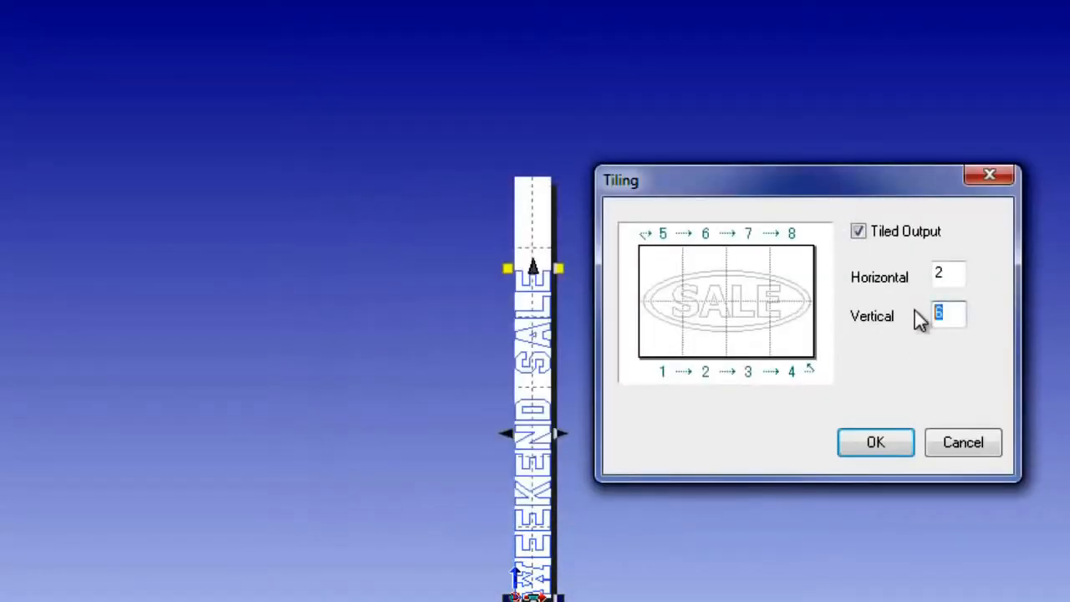
pyautogui.write('5')
pyautogui.click(879, 447)
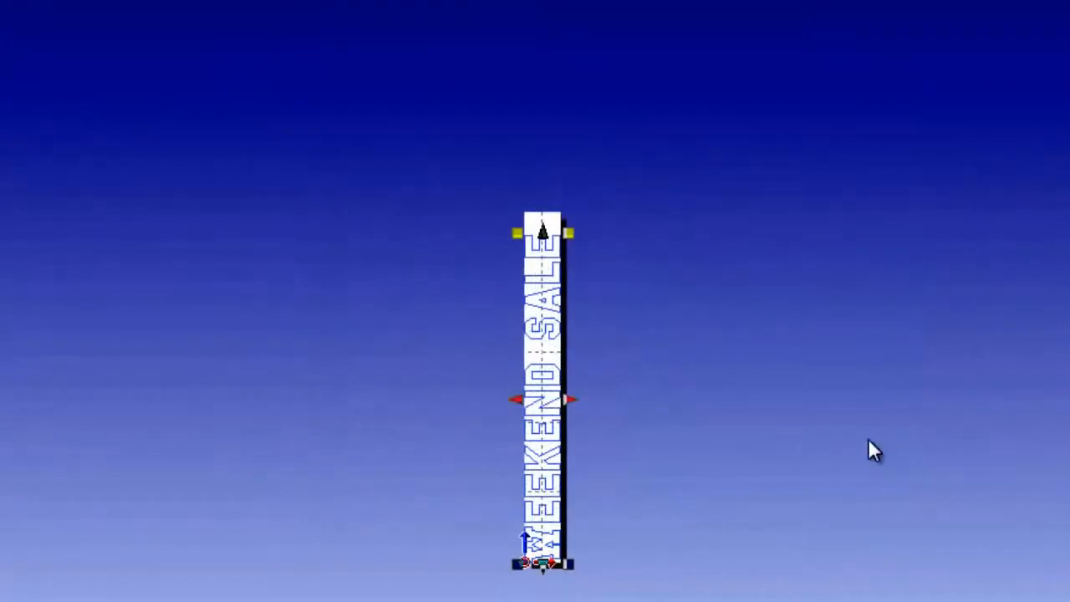
# Send the tiled banner to the Roland GX-24 one page at a time, from page 1 through page 10, one copy each.
pyautogui.scroll(4, 530, 282)
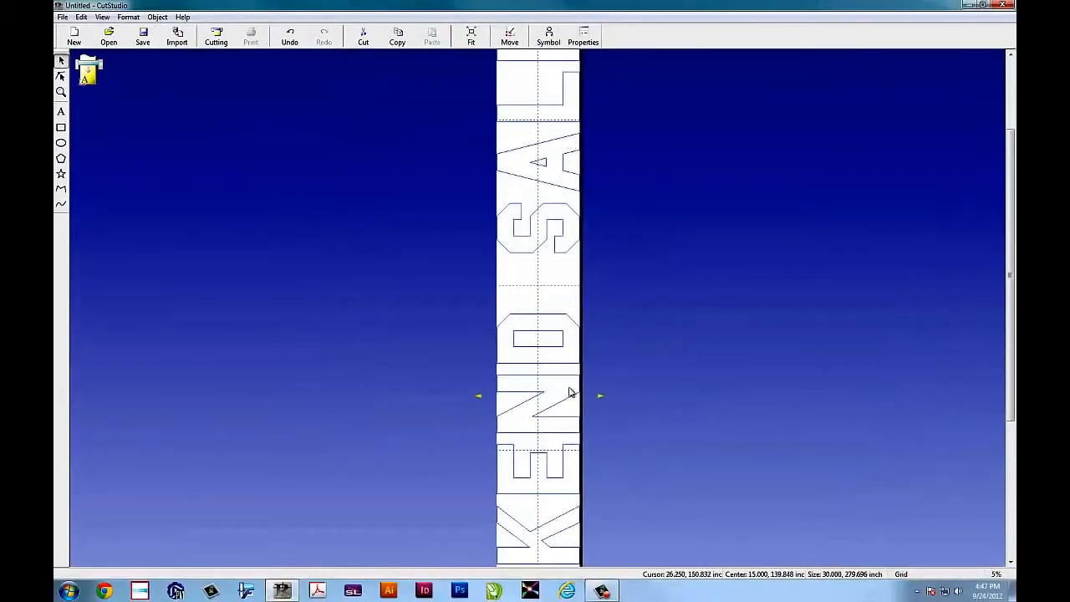
pyautogui.scroll(-4, 568, 414)
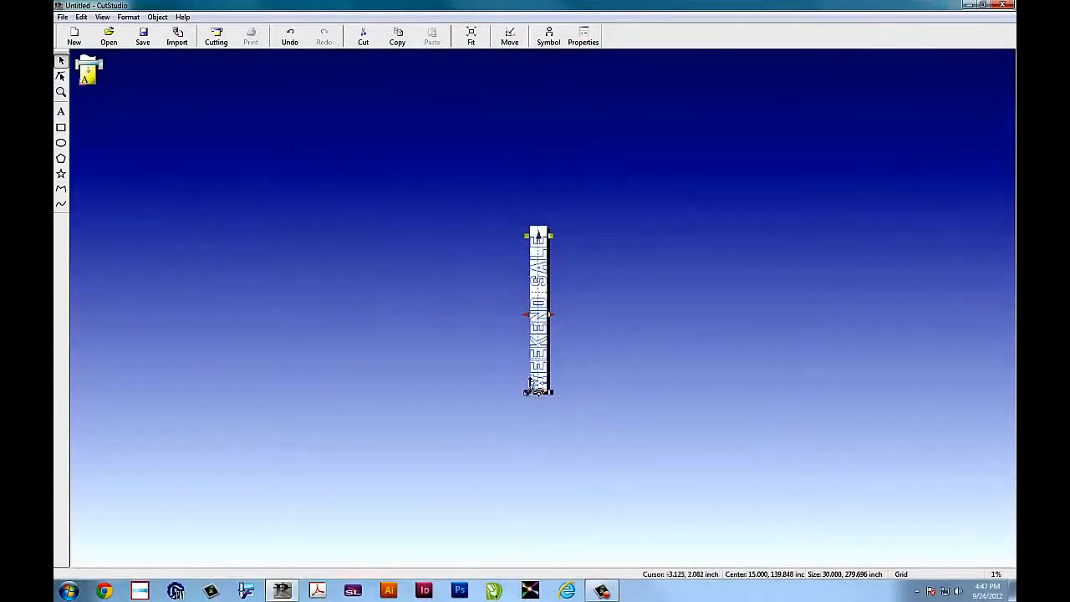
pyautogui.scroll(2, 534, 390)
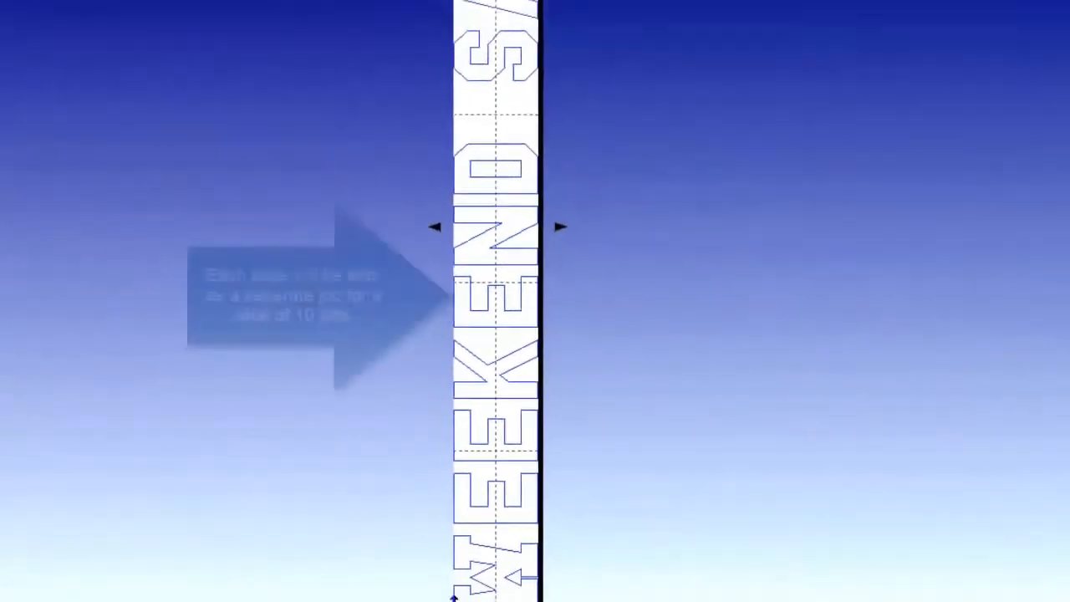
pyautogui.click(218, 35)
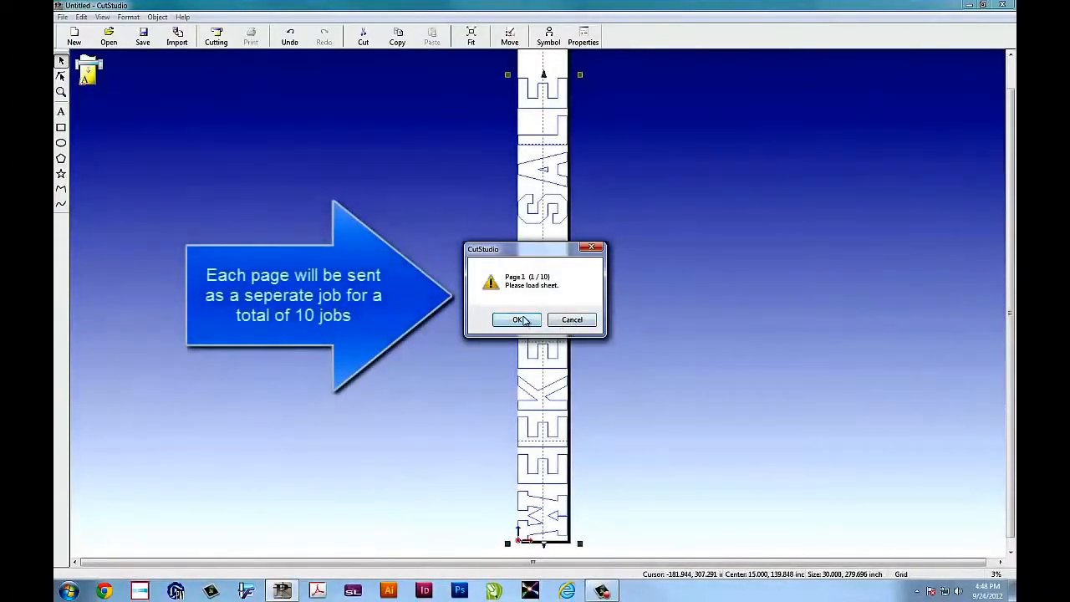
pyautogui.click(537, 321)
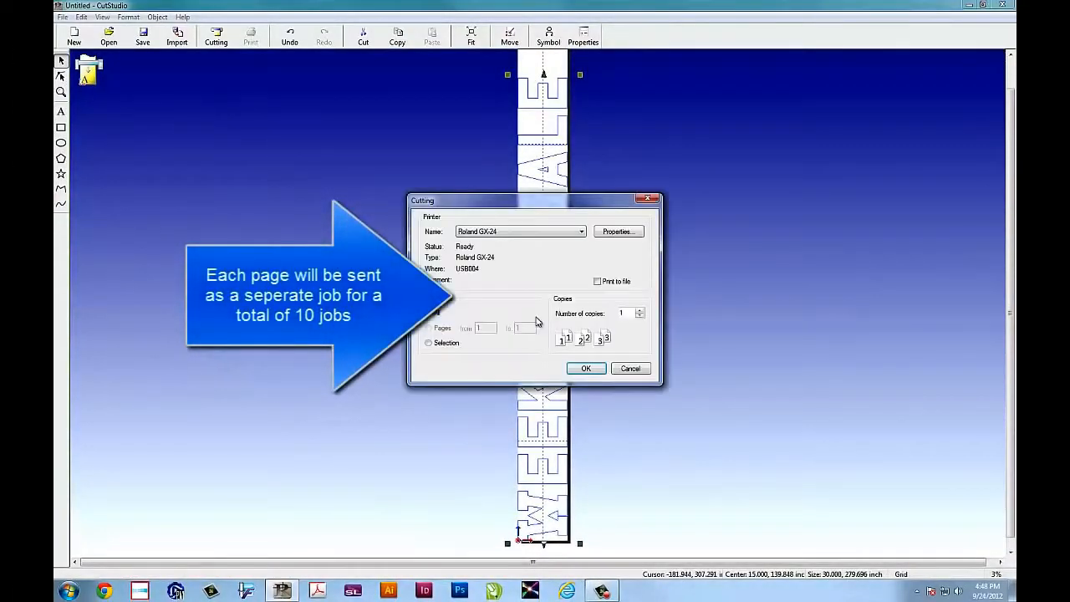
pyautogui.click(589, 369)
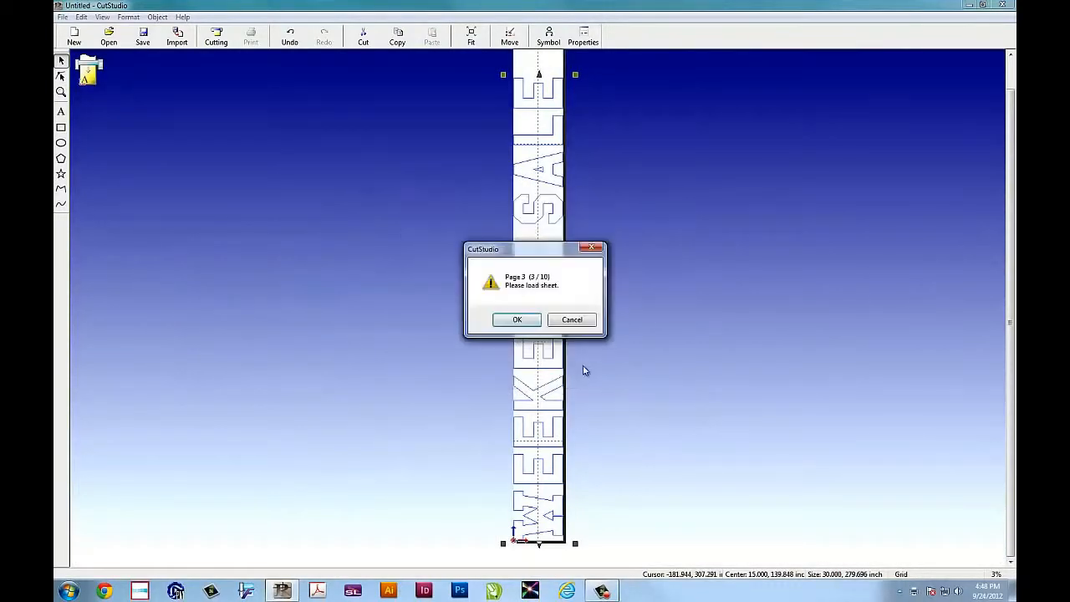
pyautogui.press('Return')
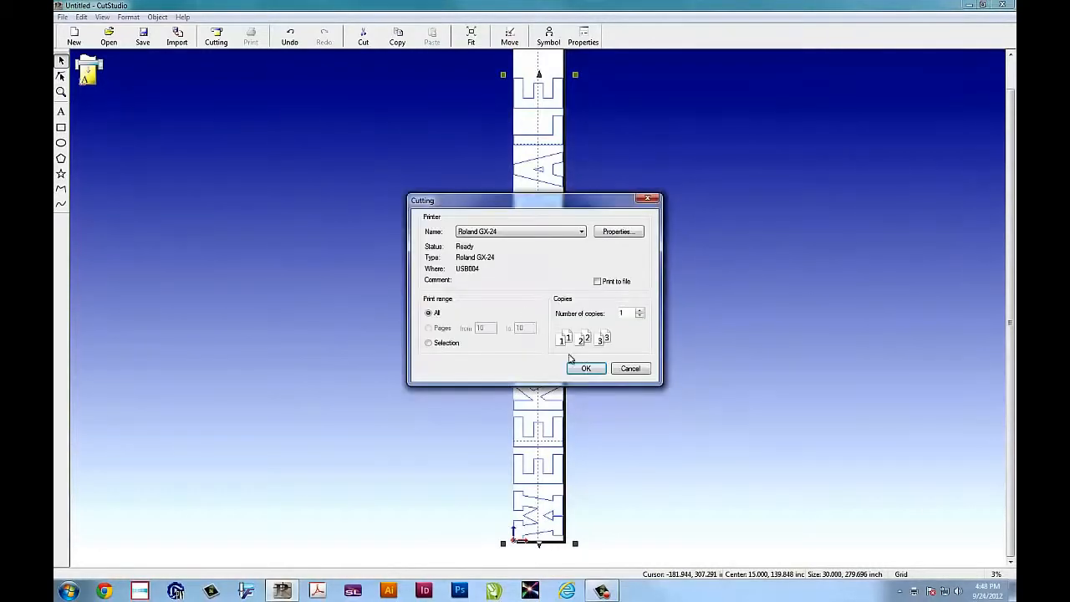
pyautogui.click(583, 367)
# Add the text SALE to the blank page and select it as an object.
pyautogui.scroll(-1, 599, 322)
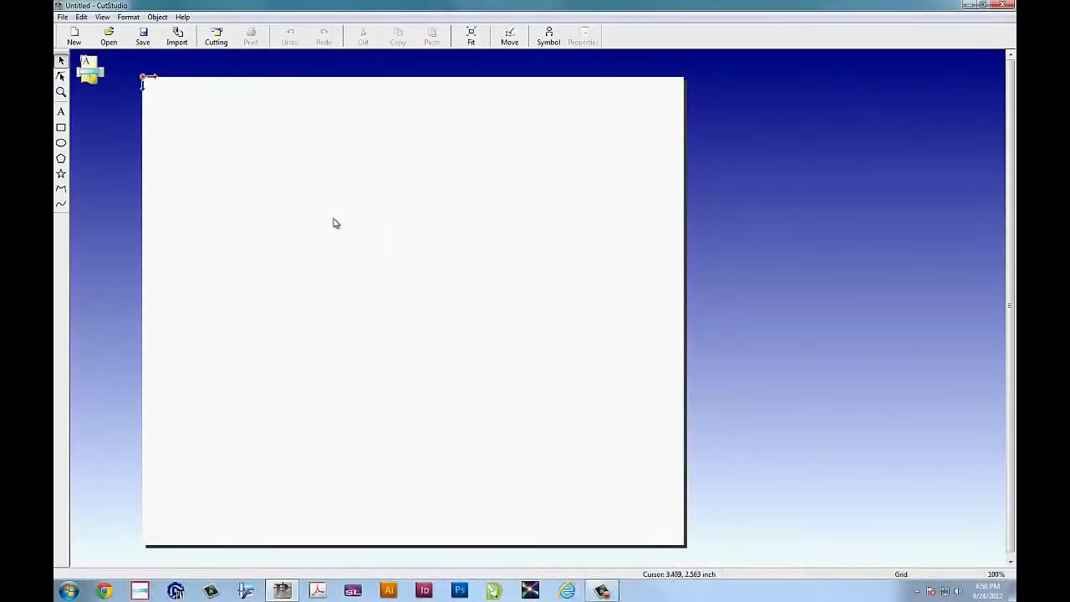
pyautogui.click(60, 111)
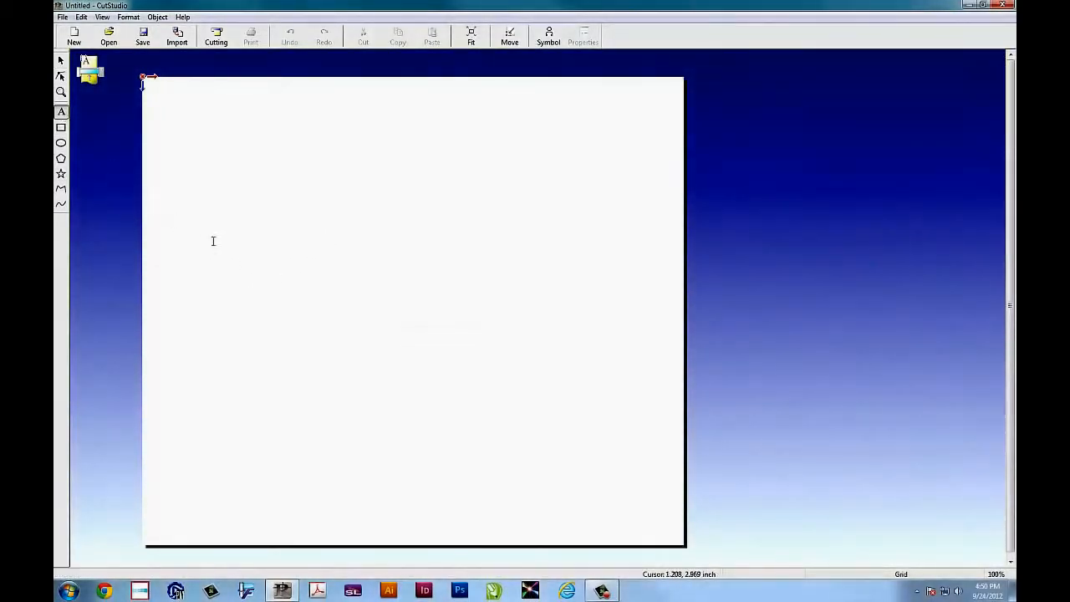
pyautogui.click(212, 241)
pyautogui.write('SALE')
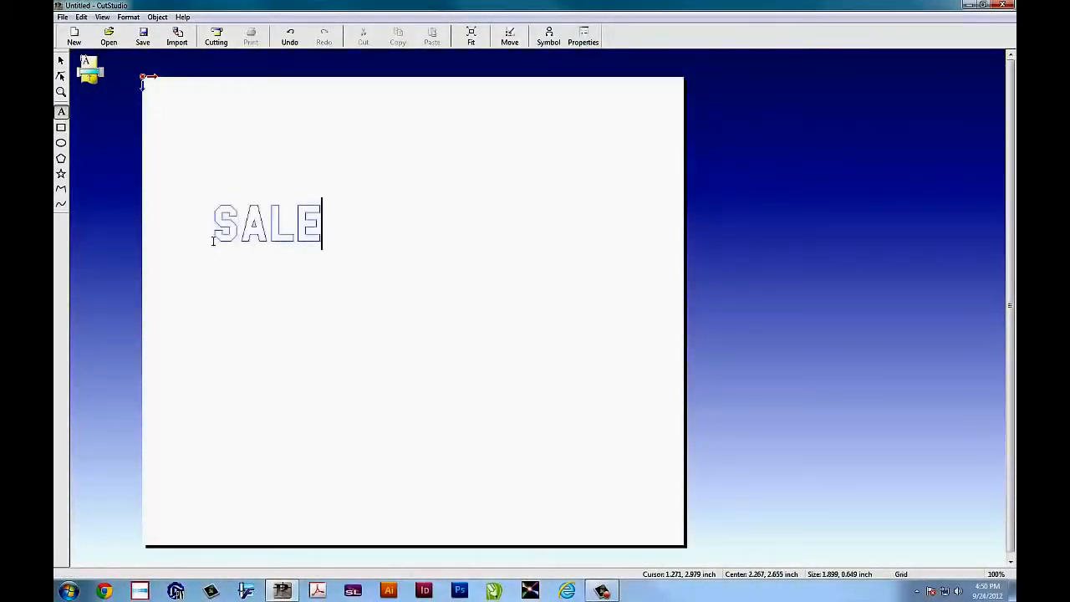
pyautogui.click(62, 63)
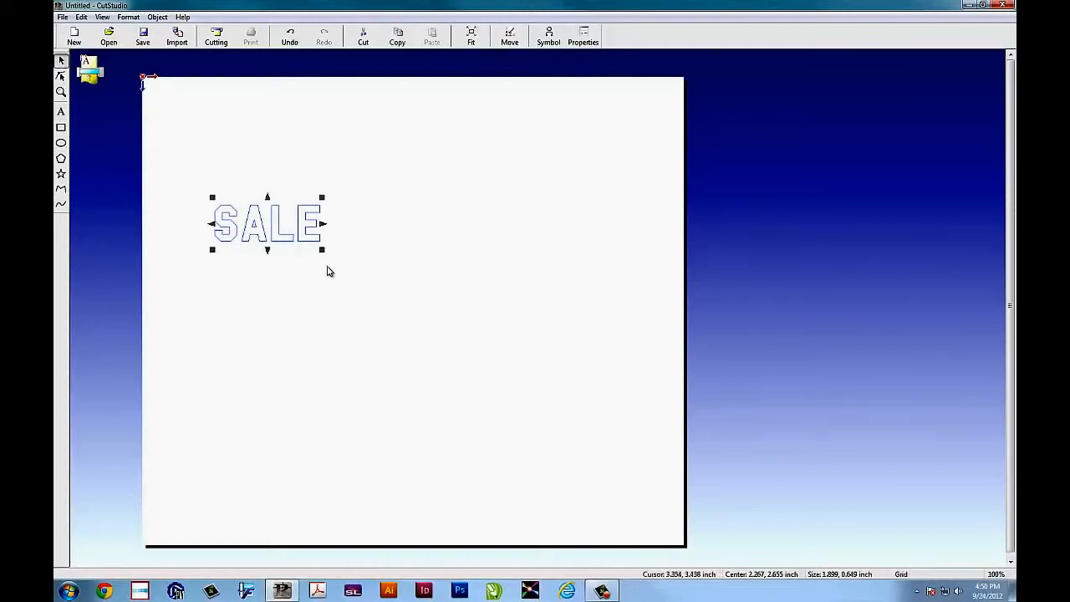
# Set the SALE text's height to 24 inches while keeping its aspect ratio.
pyautogui.rightClick(307, 230)
pyautogui.click(365, 304)
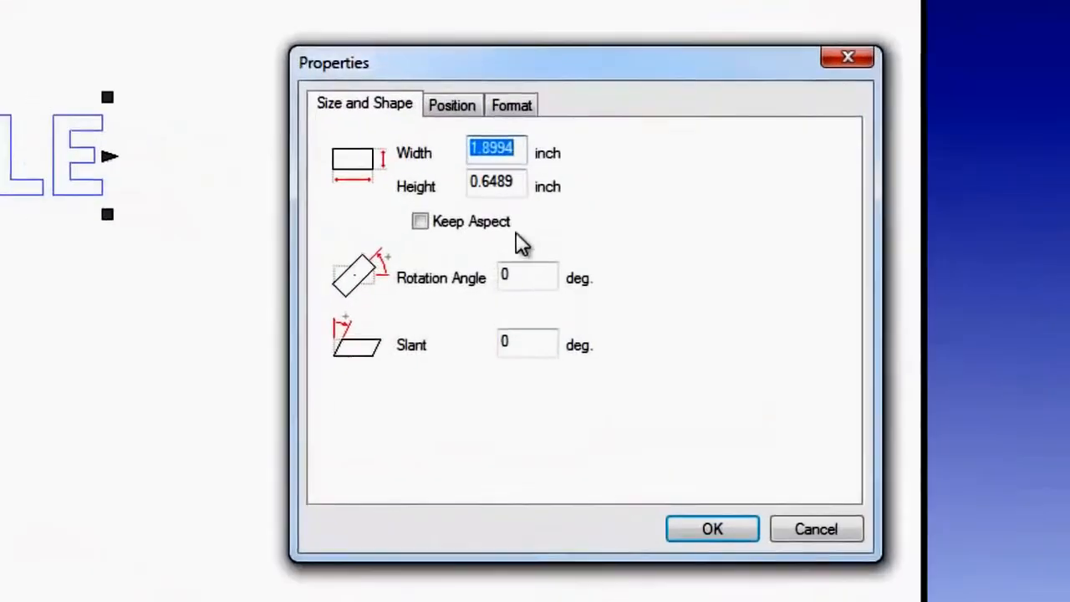
pyautogui.click(420, 222)
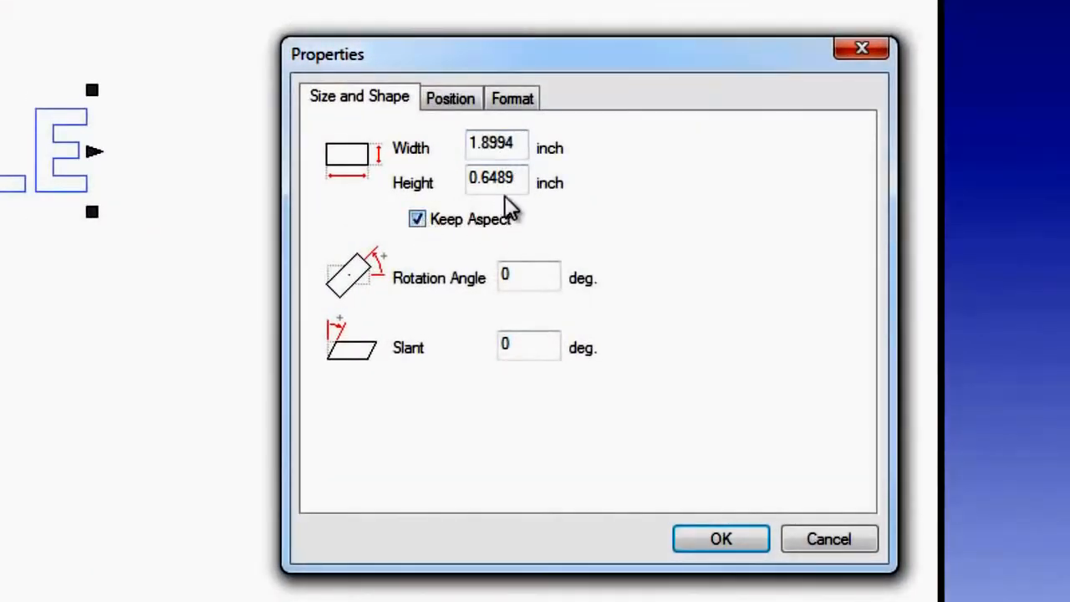
pyautogui.doubleClick(517, 175)
pyautogui.write('24')
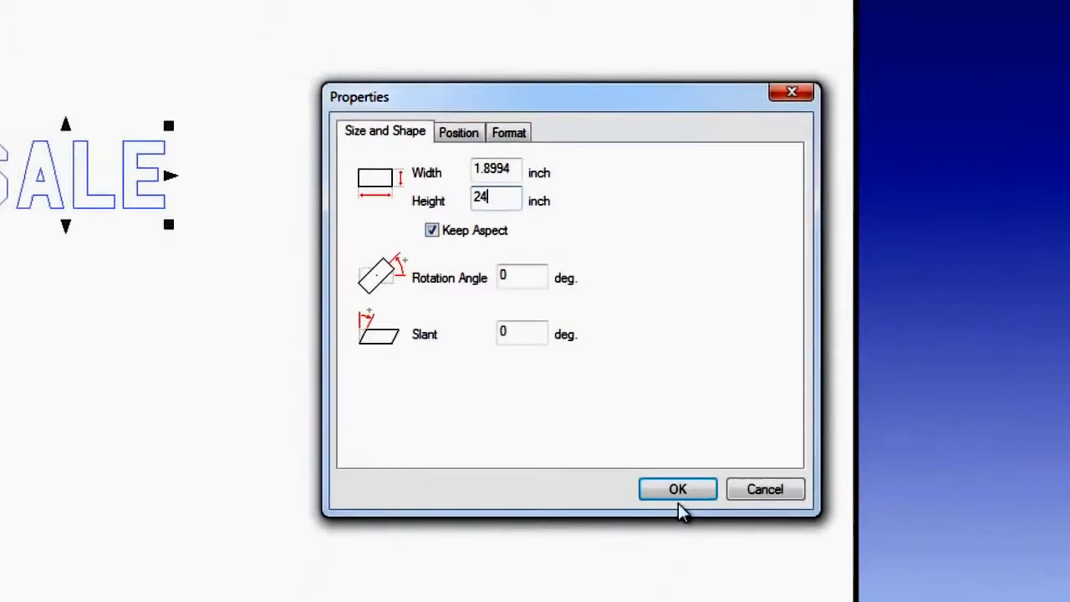
pyautogui.click(721, 539)
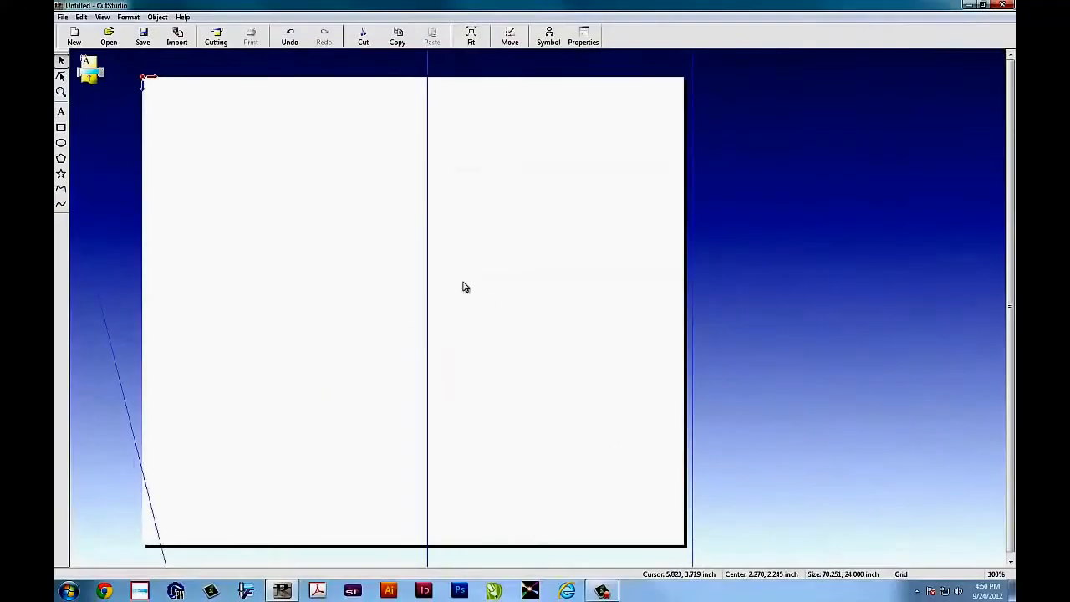
# Rotate the SALE text 90 degrees and move it to the page origin.
pyautogui.scroll(-5, 465, 287)
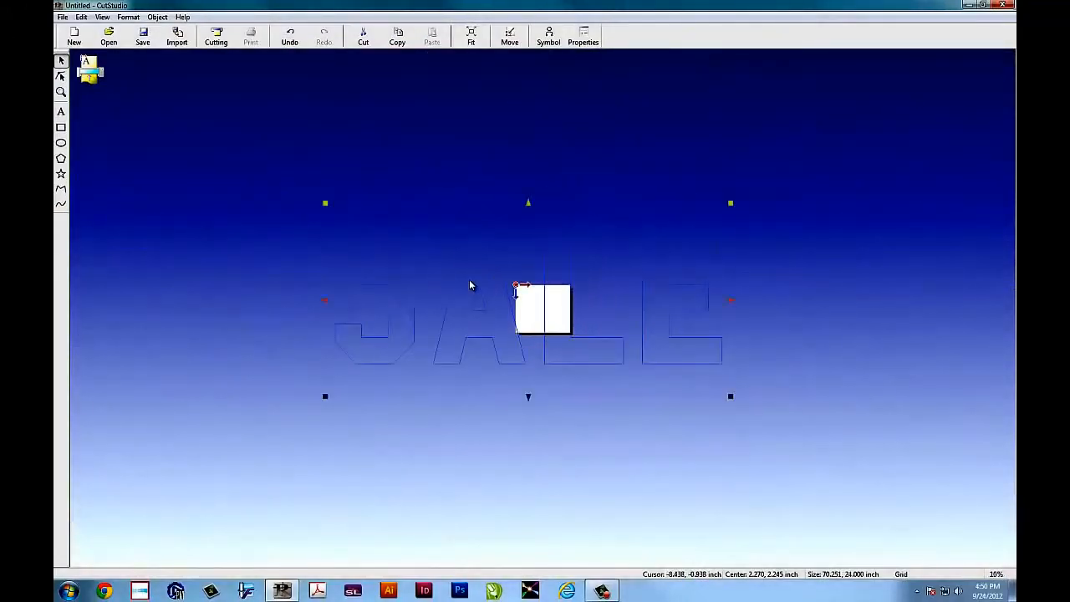
pyautogui.moveTo(540, 359); pyautogui.dragTo(598, 359)
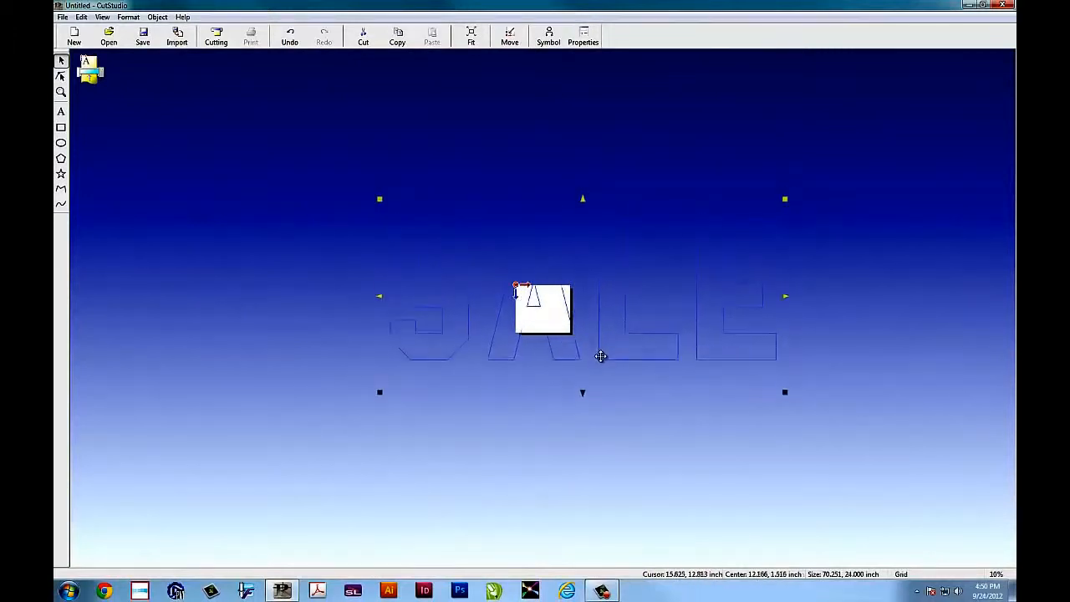
pyautogui.rightClick(601, 257)
pyautogui.click(650, 340)
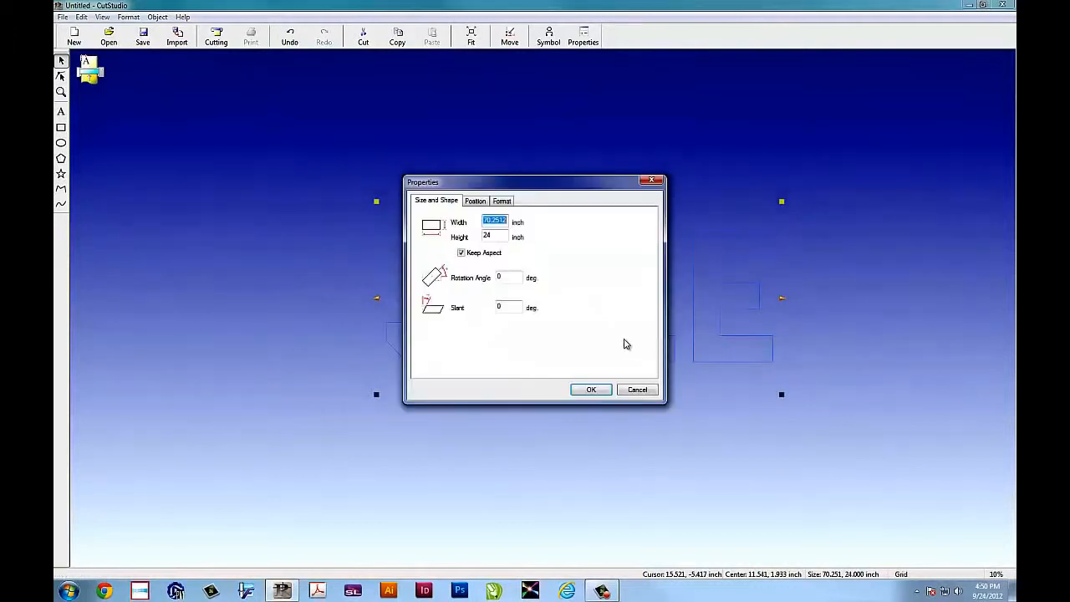
pyautogui.doubleClick(513, 276)
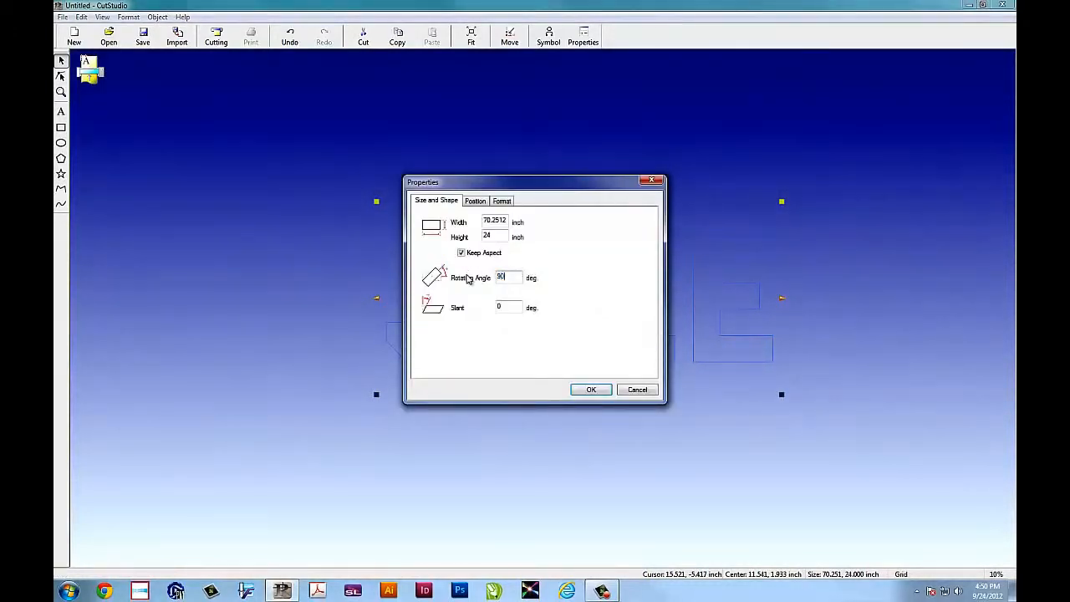
pyautogui.click(592, 389)
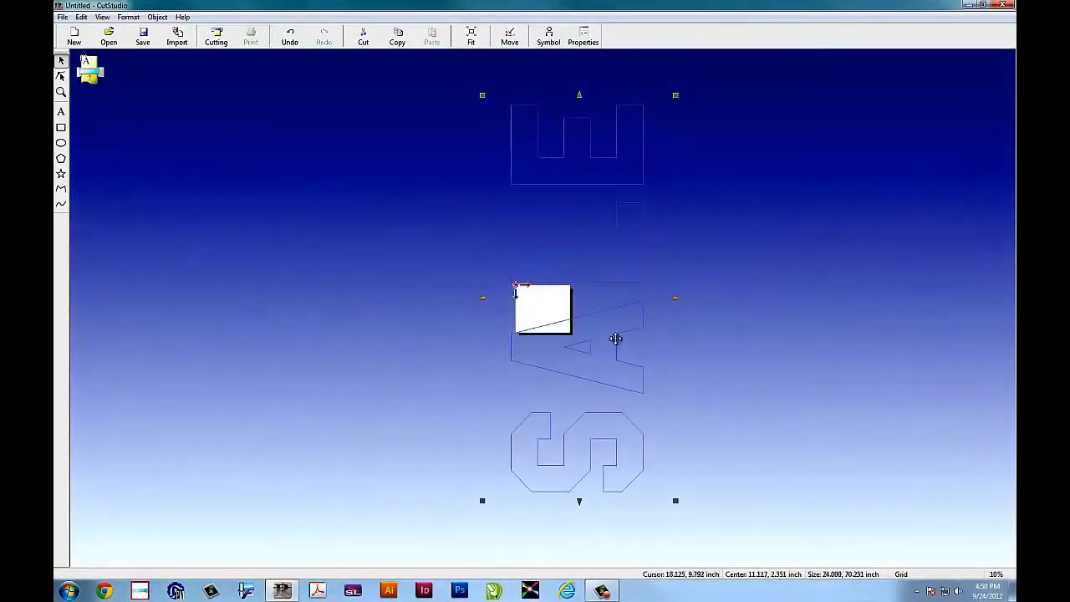
pyautogui.click(509, 36)
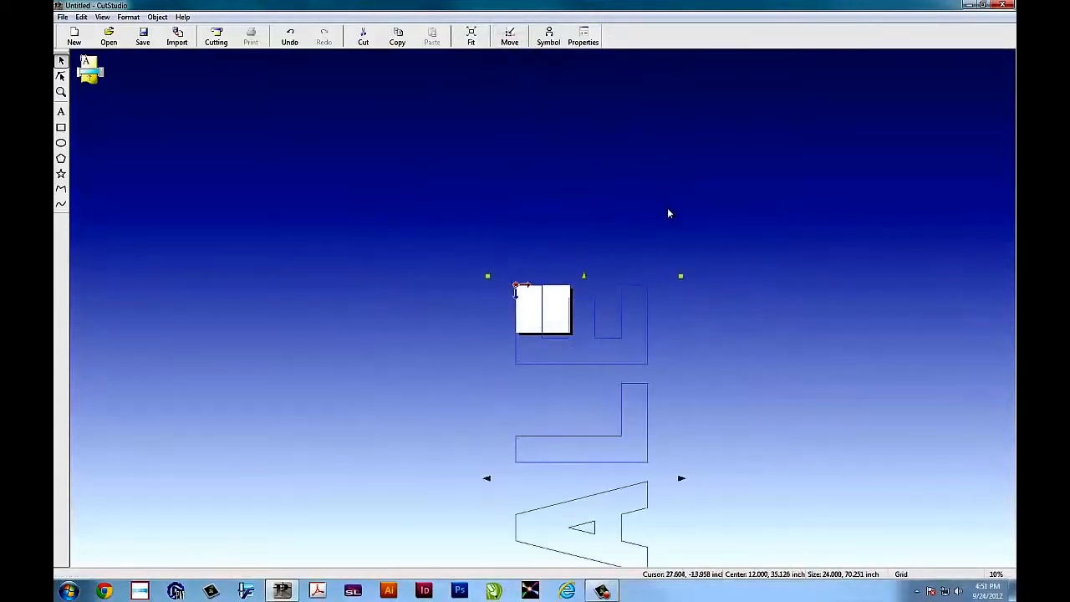
# Set the Roland SV-15 cutting area to 13.39 inches wide by 36 inches long in the cutting setup.
pyautogui.scroll(-1, 653, 322)
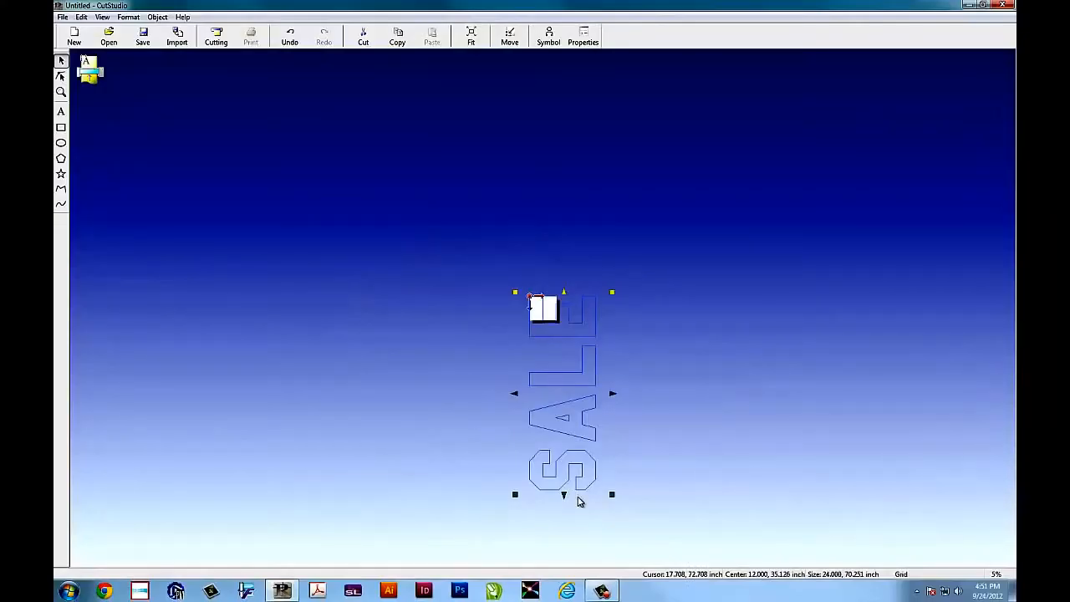
pyautogui.click(62, 17)
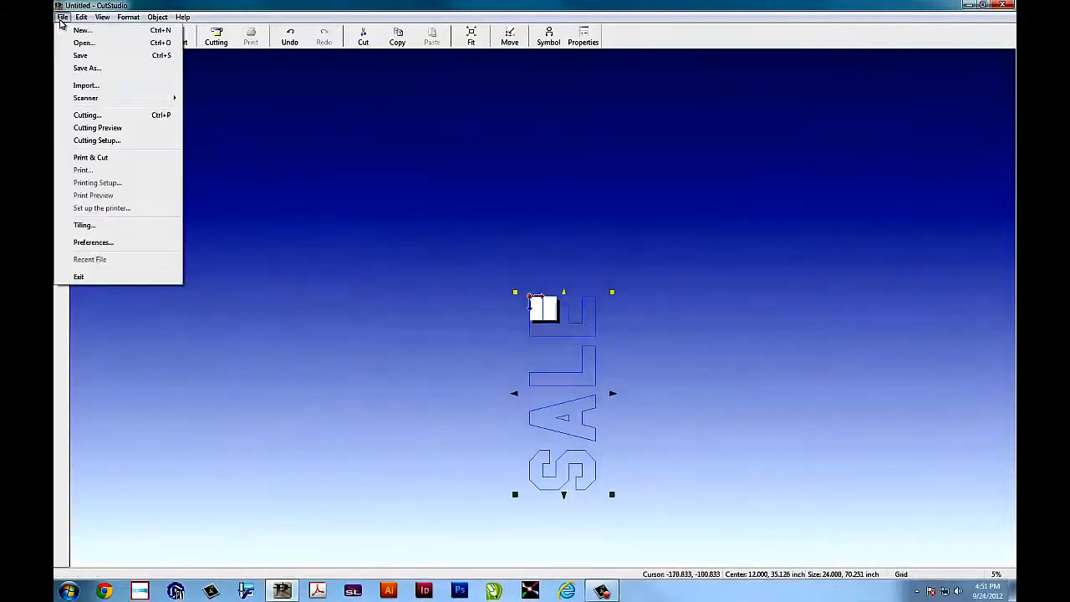
pyautogui.click(98, 141)
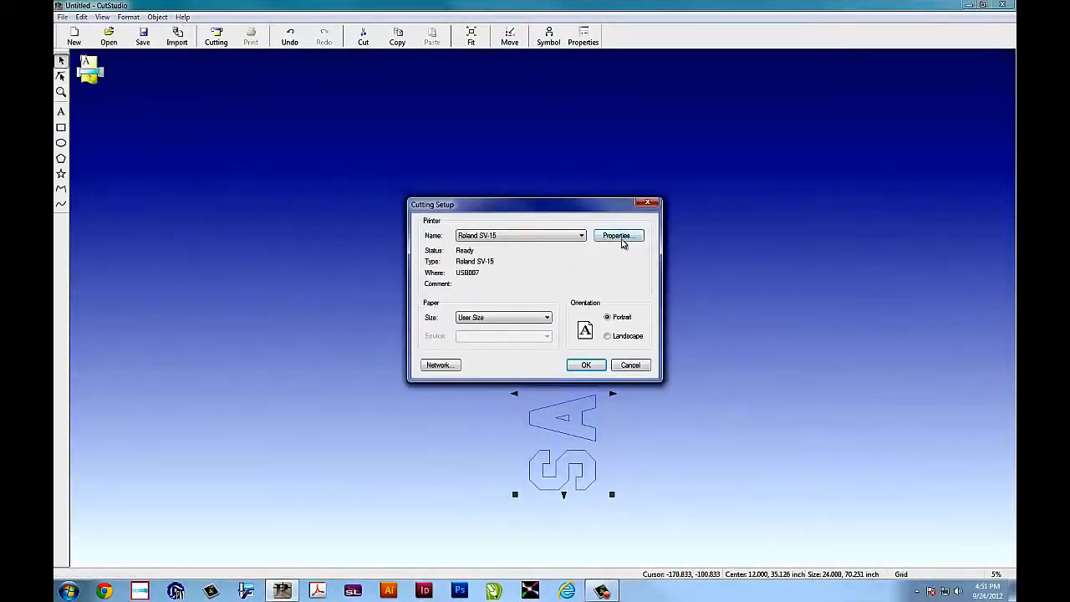
pyautogui.click(617, 236)
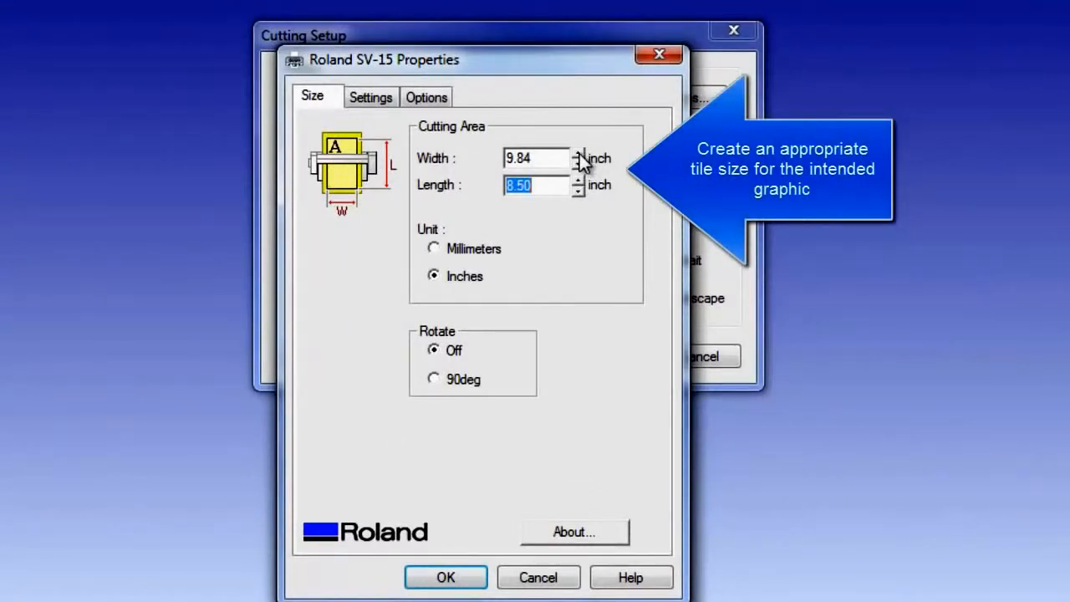
pyautogui.click(580, 154)
pyautogui.write('36')
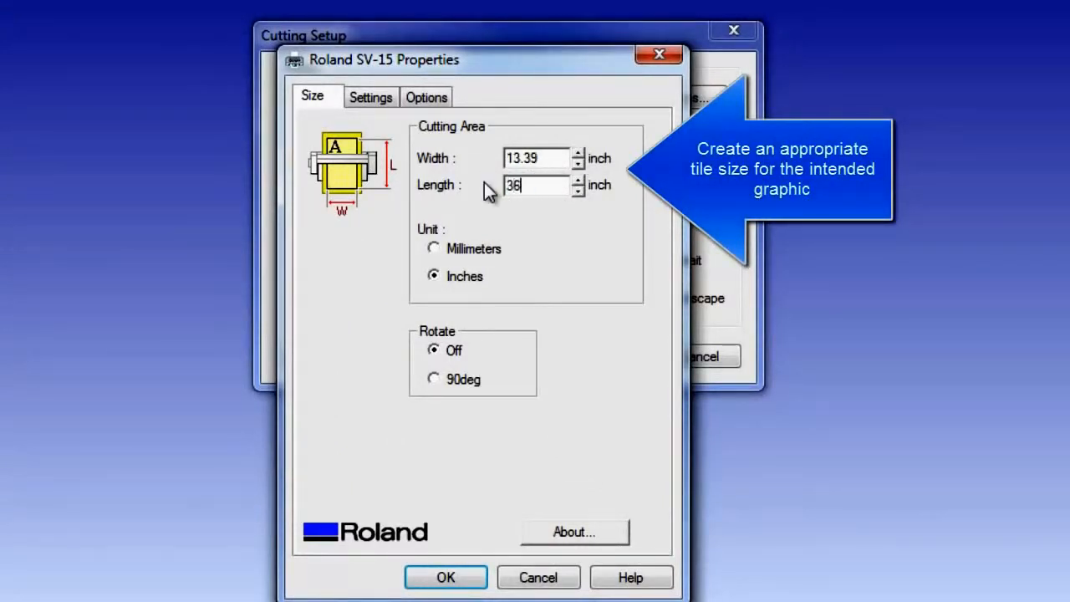
pyautogui.click(467, 587)
pyautogui.click(637, 368)
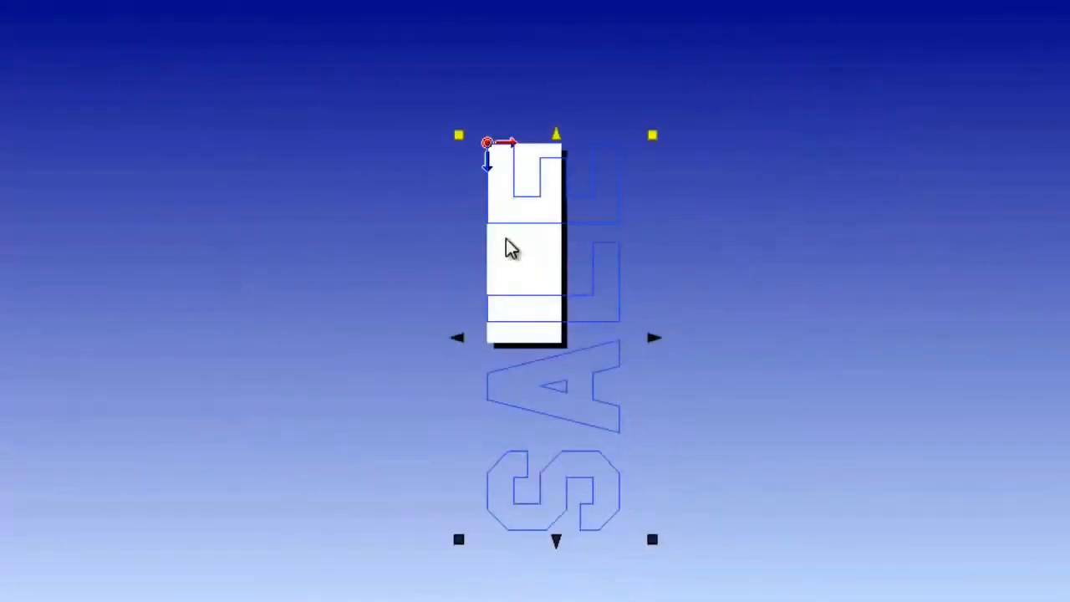
# Tile the SALE output into 2 horizontal and 2 vertical pages.
pyautogui.click(63, 17)
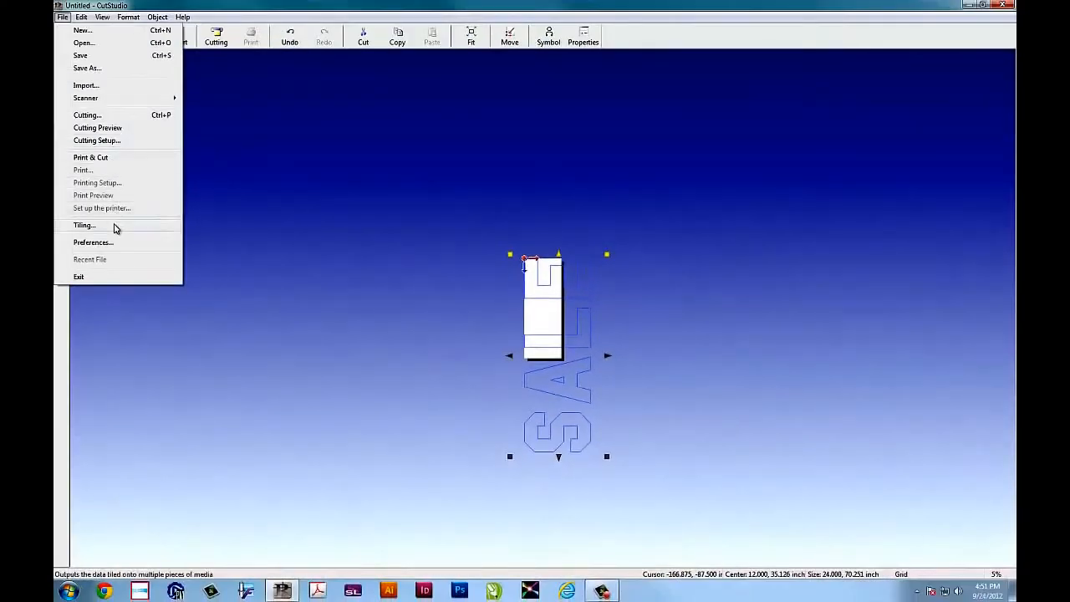
pyautogui.click(115, 229)
pyautogui.click(559, 246)
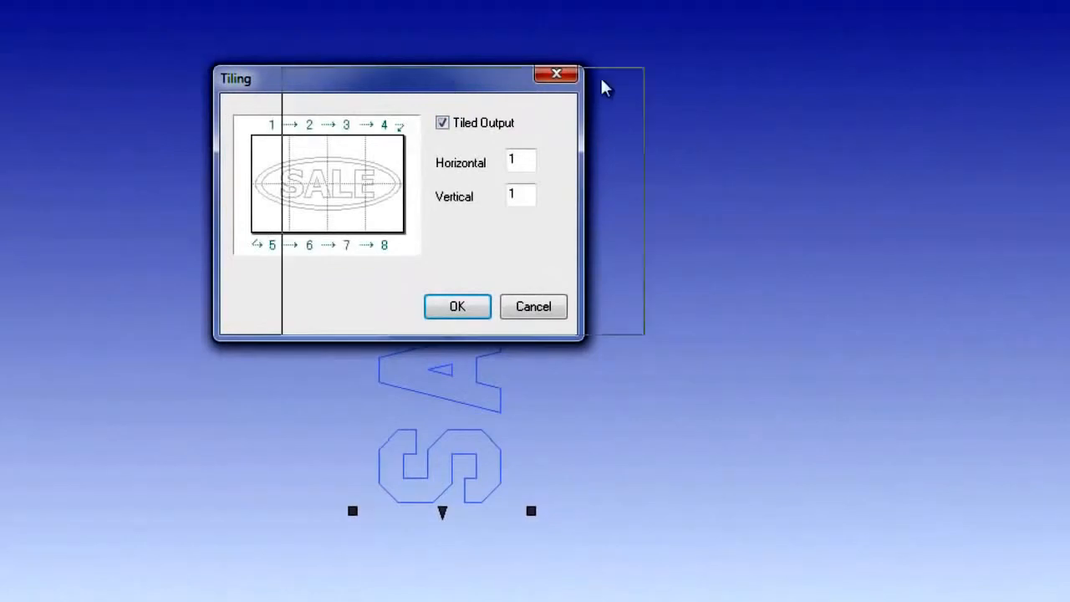
pyautogui.moveTo(606, 88); pyautogui.dragTo(882, 95)
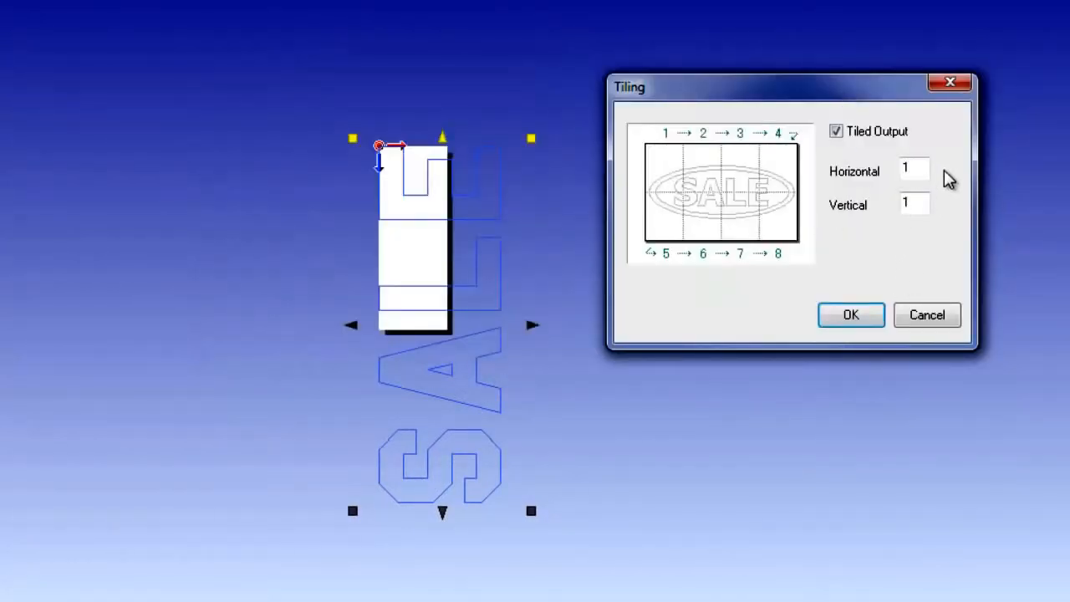
pyautogui.moveTo(920, 169); pyautogui.dragTo(904, 166)
pyautogui.write('2')
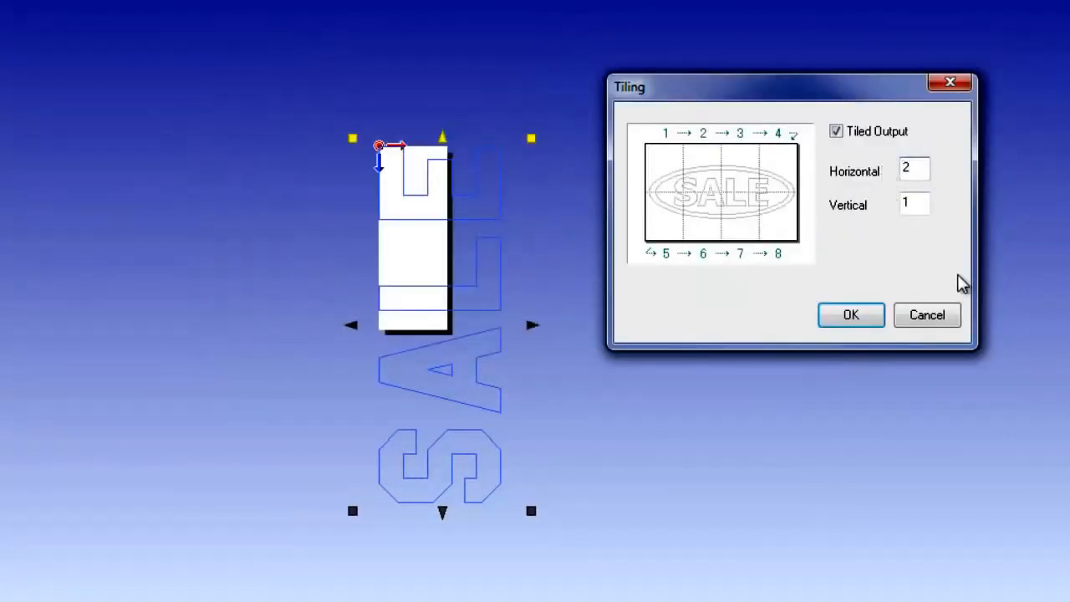
pyautogui.moveTo(934, 203); pyautogui.dragTo(885, 204)
pyautogui.write('2')
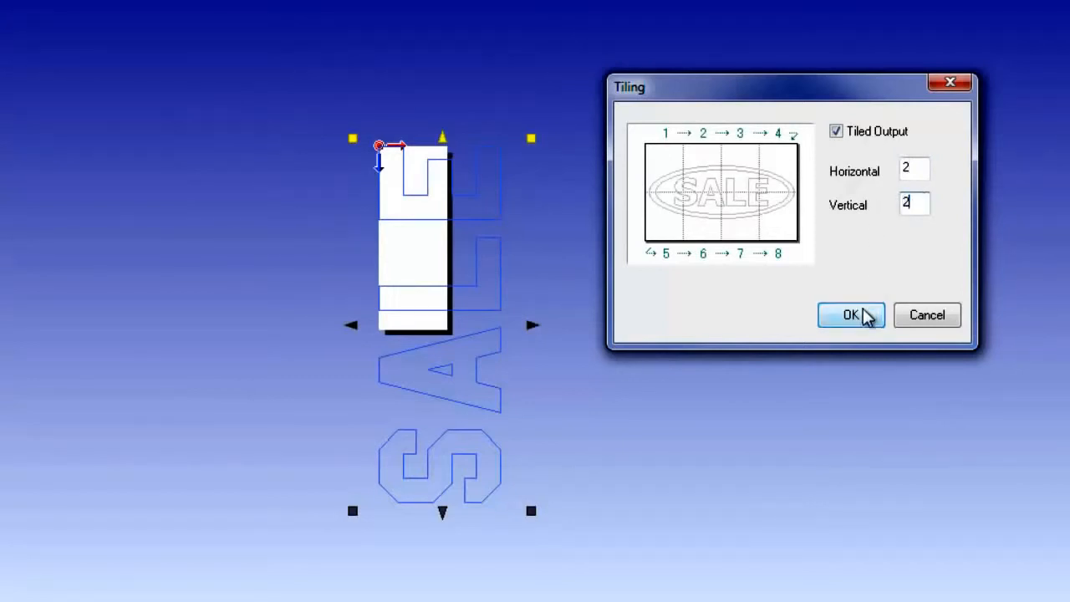
pyautogui.click(859, 314)
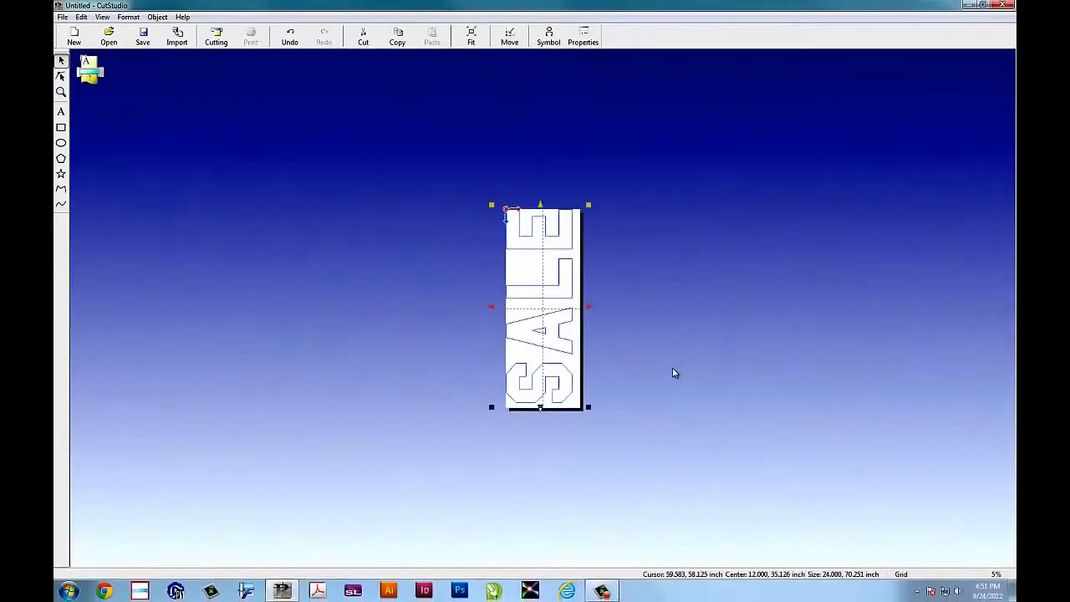
# Send pages 1 through 3 of the tiled SALE text to the Roland SV-15 and open the cutting settings for page 4.
pyautogui.scroll(1, 547, 362)
pyautogui.scroll(1, 560, 387)
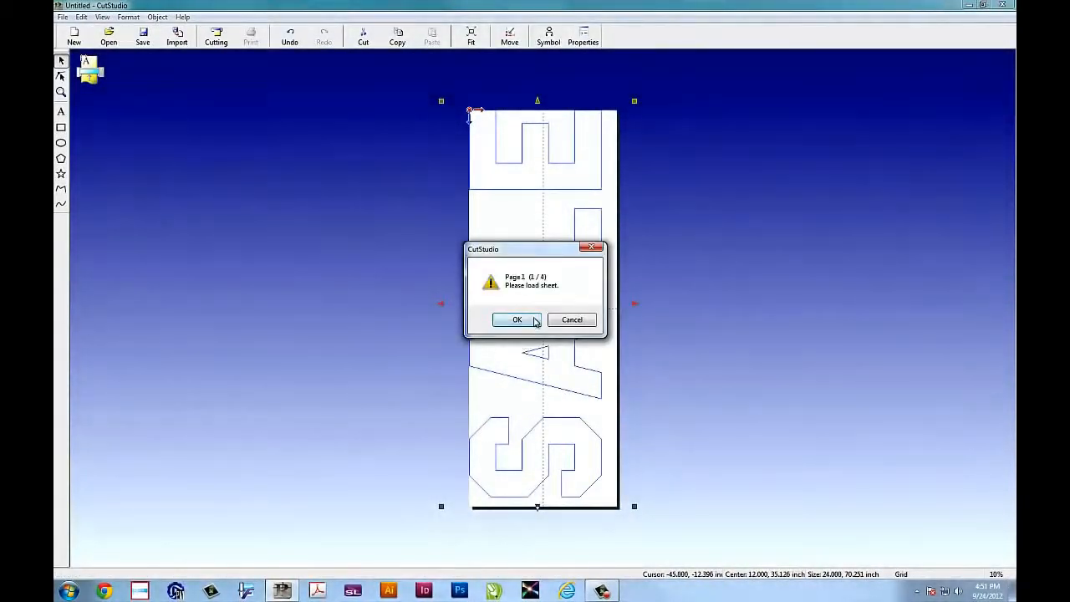
pyautogui.click(517, 320)
pyautogui.click(586, 369)
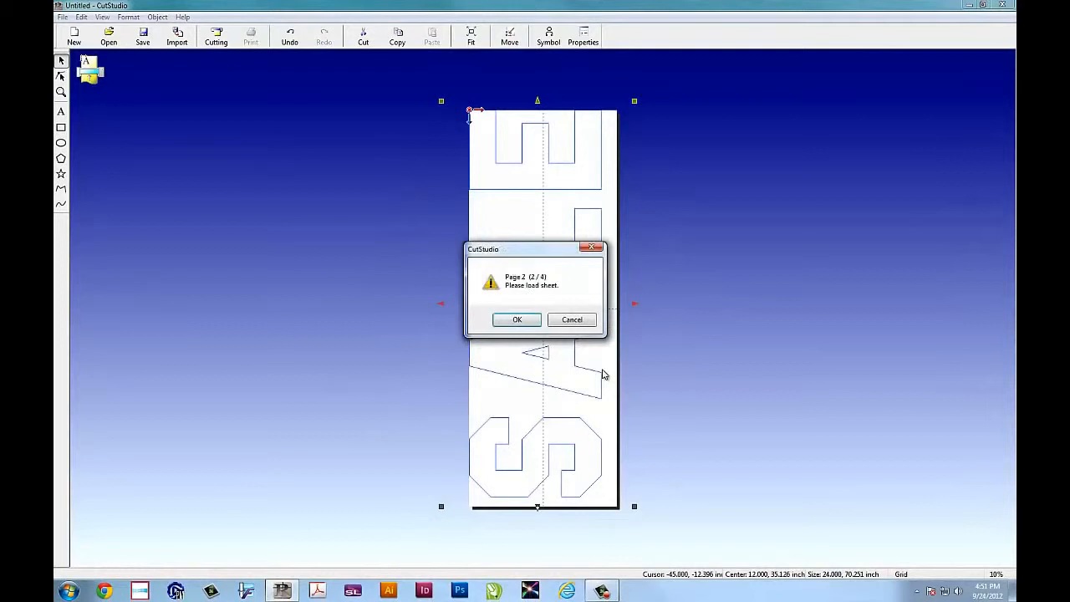
pyautogui.click(518, 320)
pyautogui.click(585, 368)
pyautogui.click(519, 319)
pyautogui.click(599, 369)
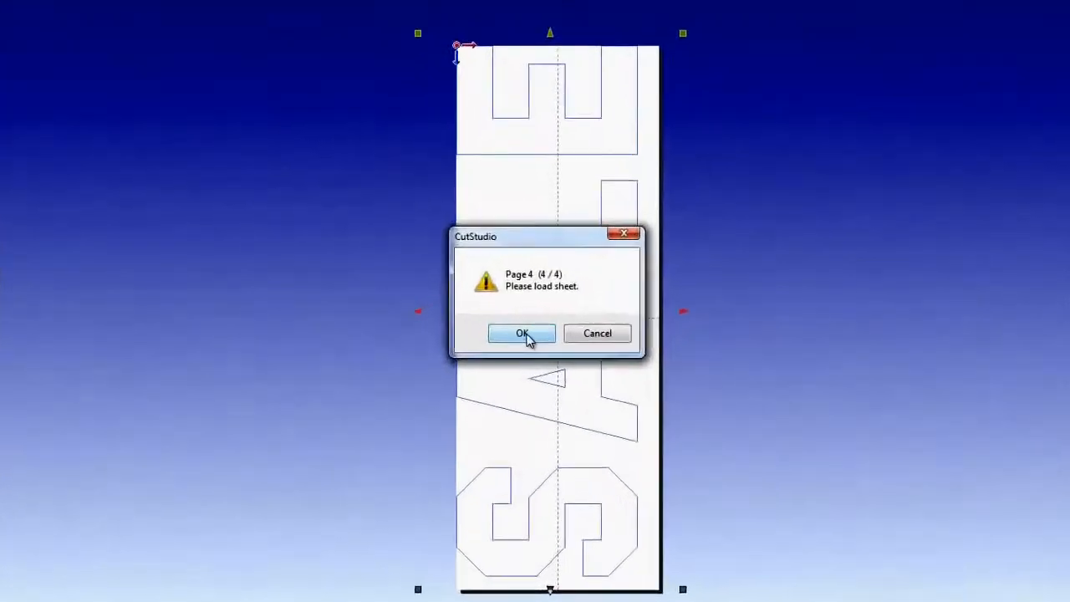
pyautogui.click(522, 323)
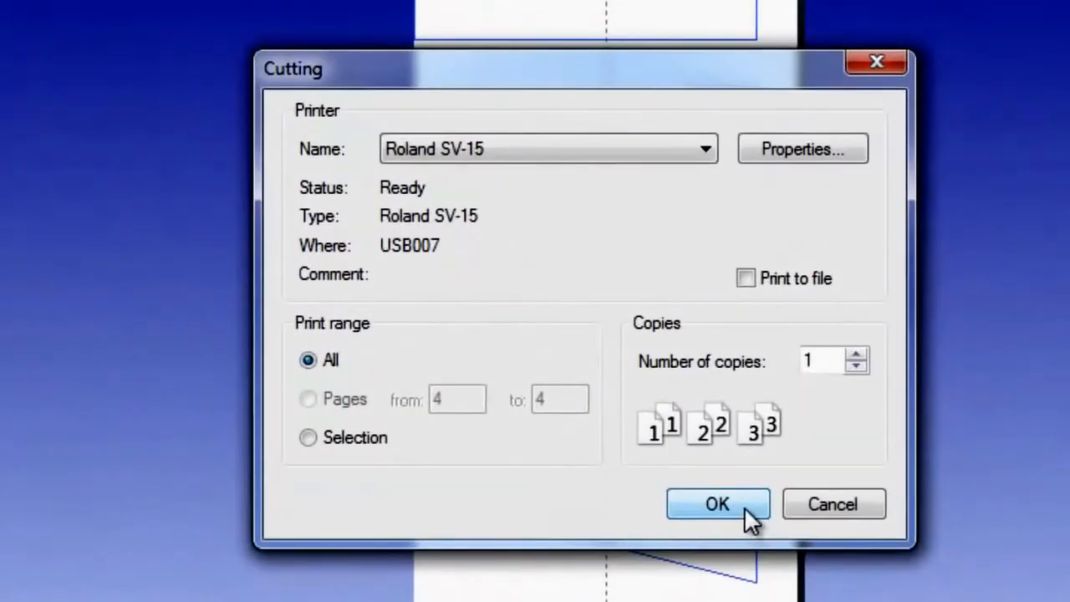
pyautogui.click(798, 343)
pyautogui.click(798, 343)
pyautogui.click(798, 344)
pyautogui.click(798, 343)
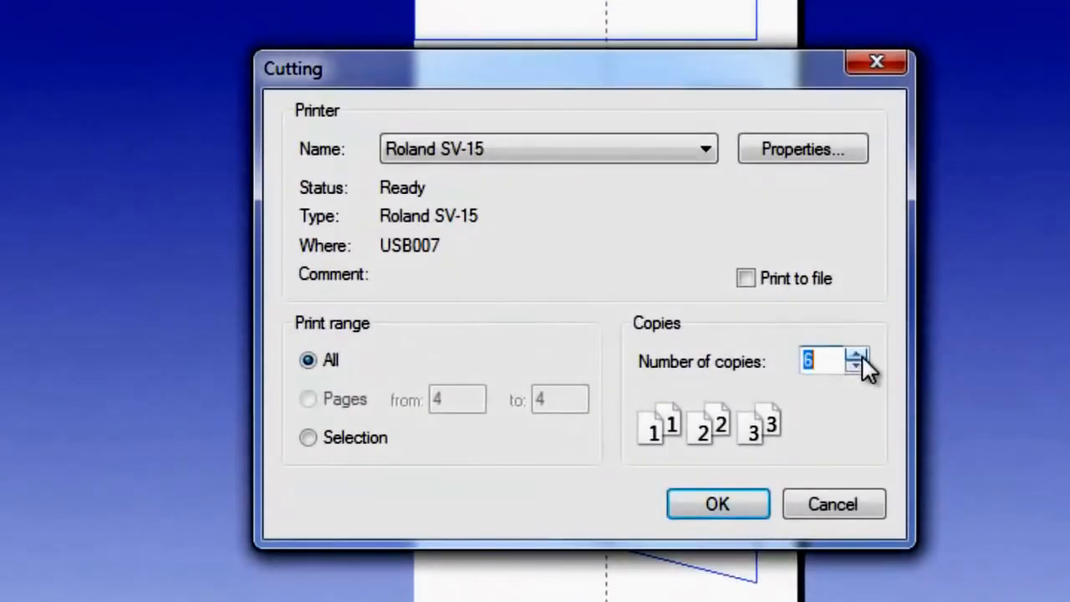
pyautogui.click(858, 365)
pyautogui.click(858, 365)
pyautogui.click(857, 365)
pyautogui.click(857, 366)
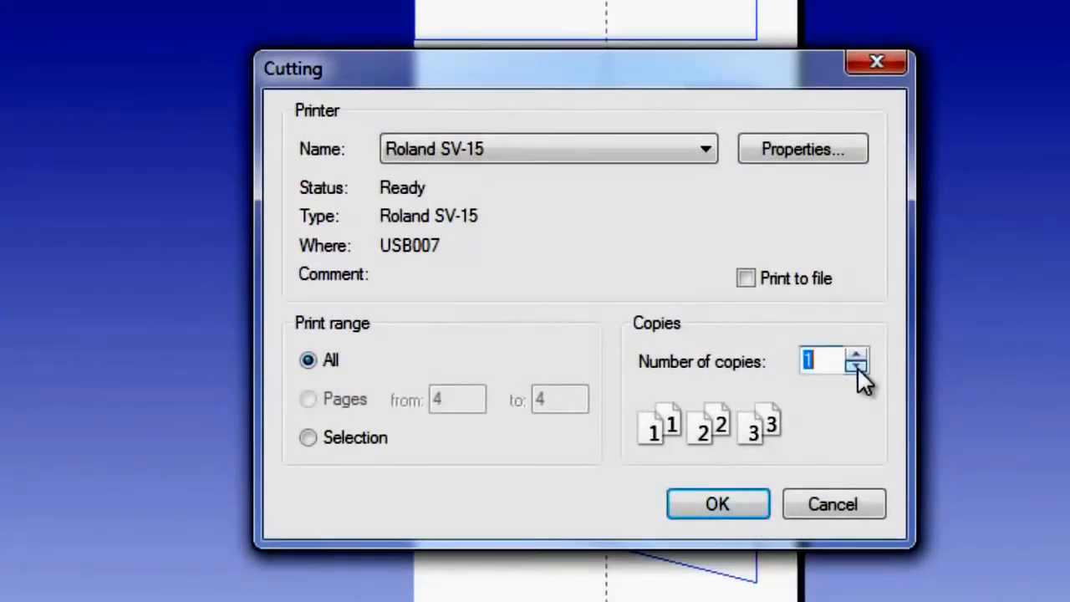
# Send page 4 of the tiled SALE text to the Roland SV-15 as one copy.
pyautogui.click(736, 507)
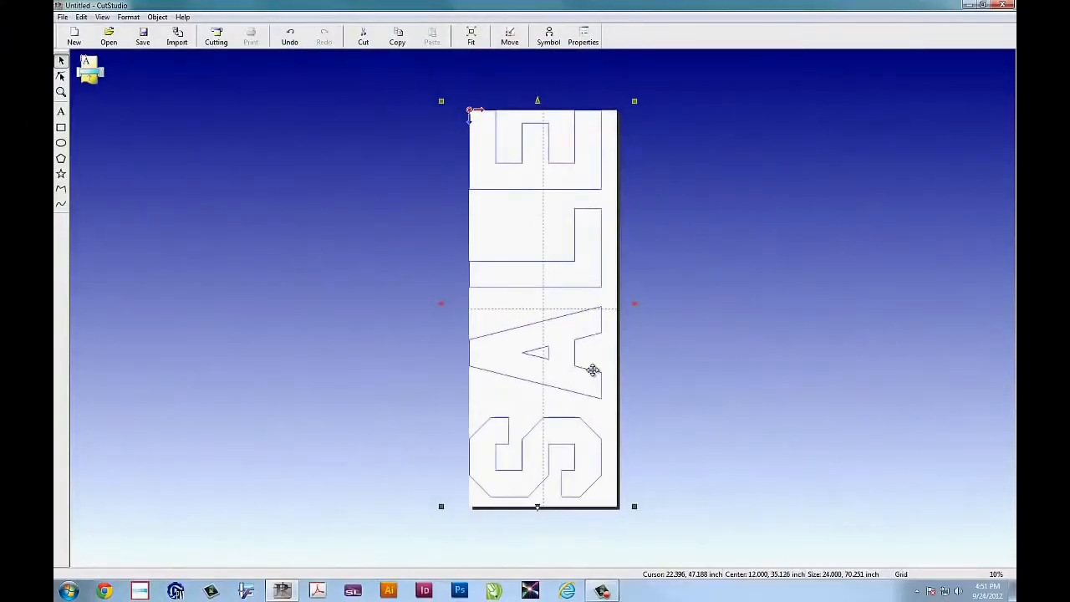